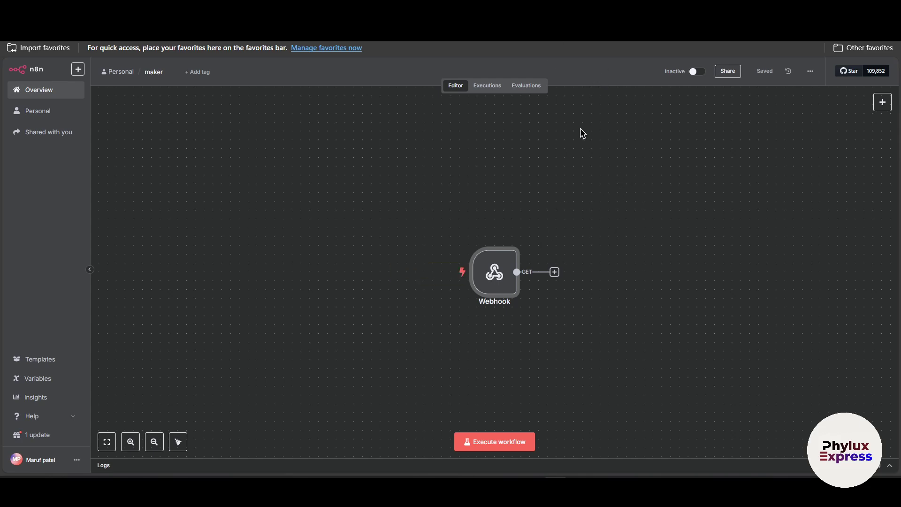
# Drag across the top of the n8n canvas to begin clearing the Webhook node
pyautogui.moveTo(581, 21)
pyautogui.mouseDown()
pyautogui.moveTo(525, 141)
pyautogui.moveTo(525, 21)
pyautogui.mouseUp()
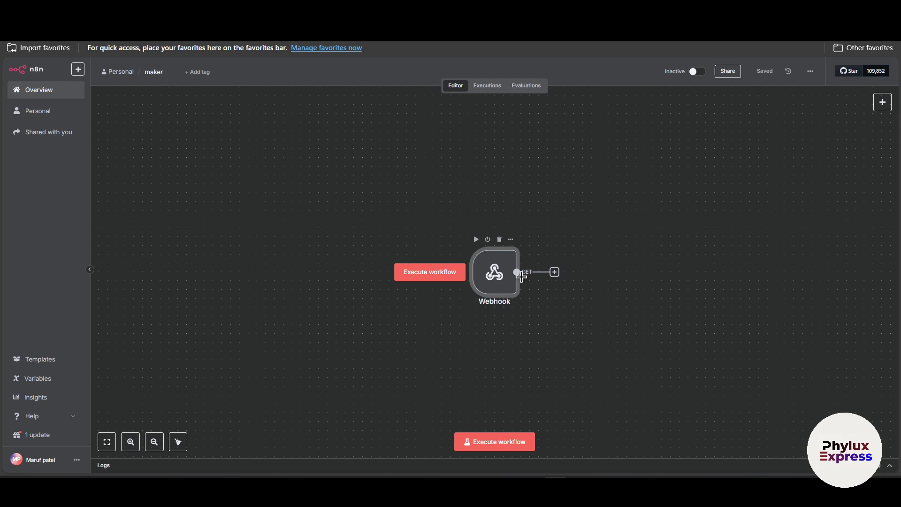
pyautogui.moveTo(494, 271)
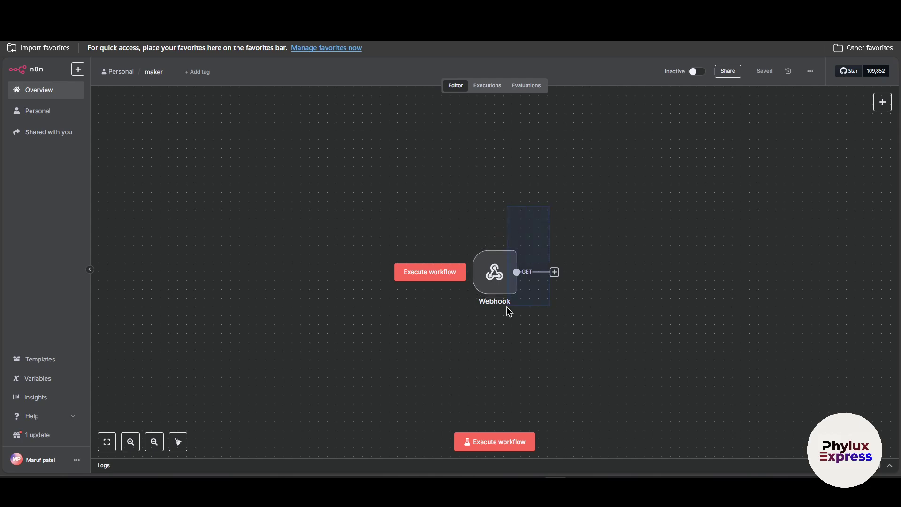
# Delete the Webhook node and browse the Calendly Trigger options in the trigger list
pyautogui.click(499, 240)
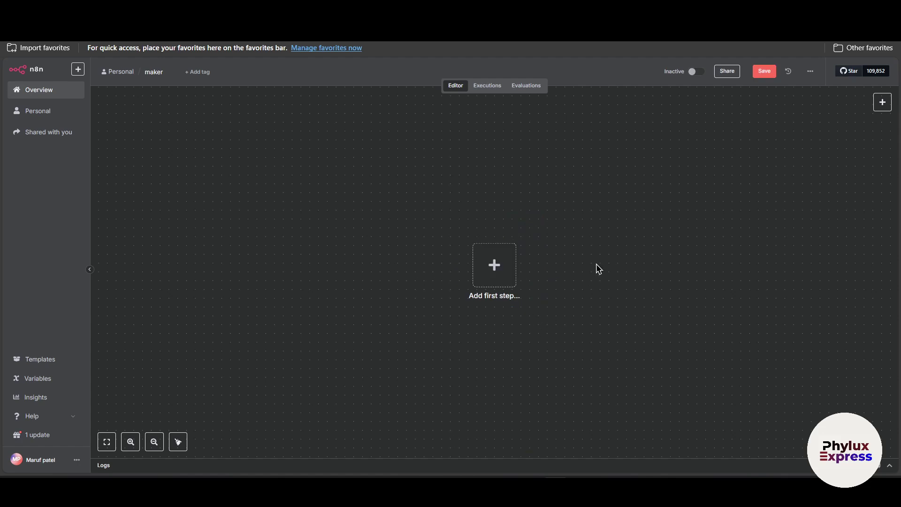
pyautogui.click(882, 102)
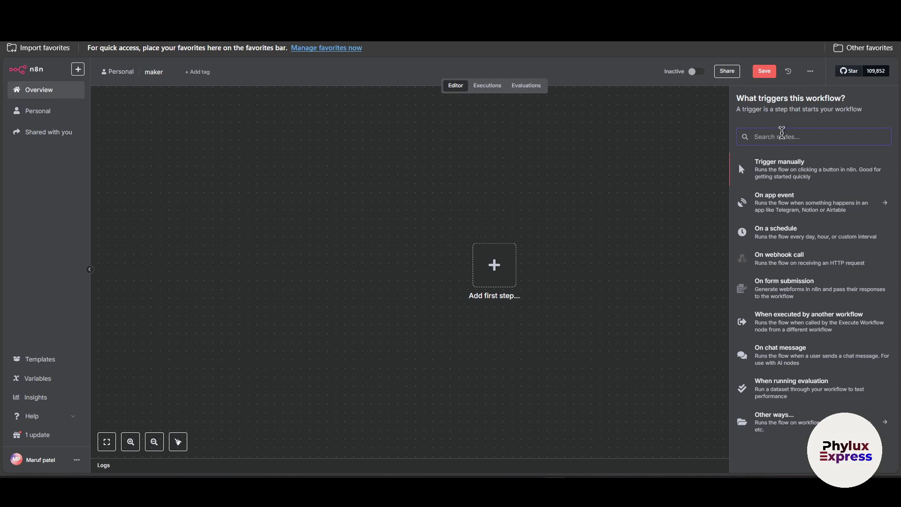
pyautogui.write('cal')
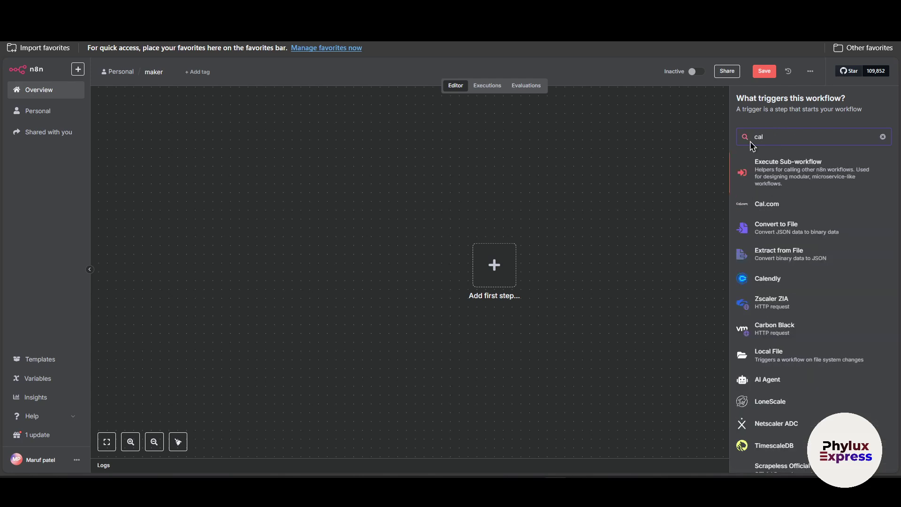
pyautogui.write('en')
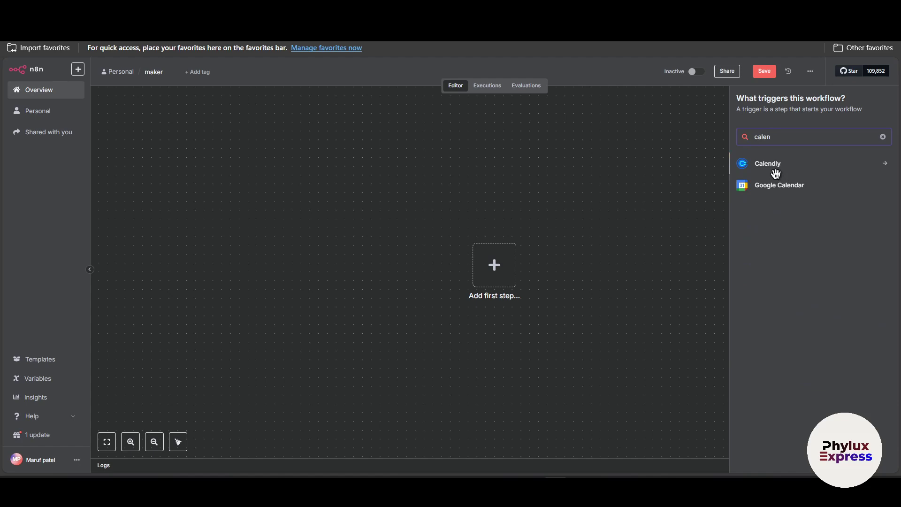
pyautogui.click(775, 167)
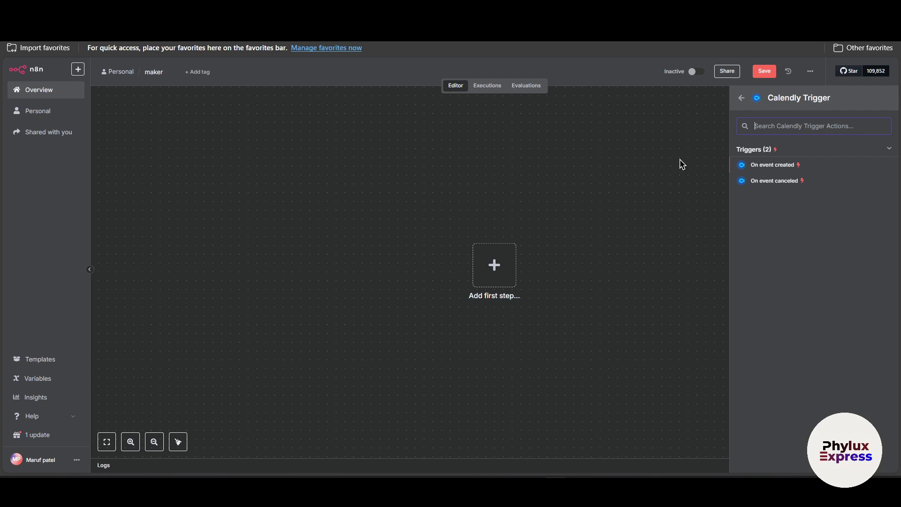
pyautogui.write('wee')
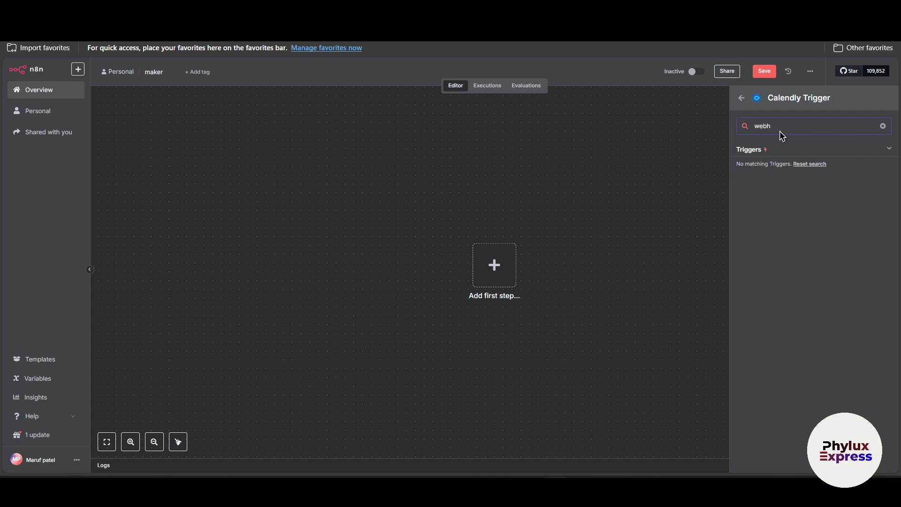
pyautogui.press('BackSpace')
pyautogui.write('wen')
pyautogui.click(809, 164)
# Return to the full trigger list, search 'webhook' and add the Webhook trigger
pyautogui.click(740, 98)
pyautogui.write('w')
pyautogui.hotkey('ctrl', 'a')
pyautogui.write('webho')
pyautogui.click(784, 175)
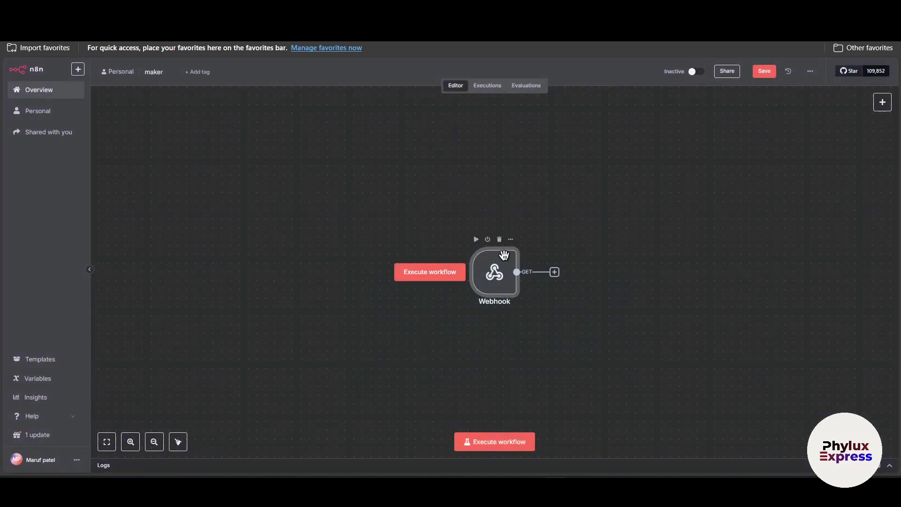
# Swap the Webhook for a Calendly Trigger set to 'On event created'
pyautogui.click(501, 242)
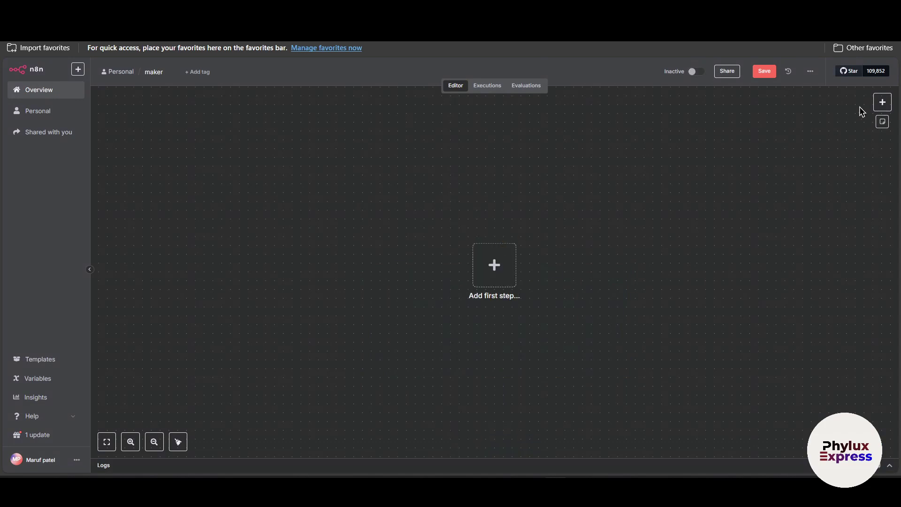
pyautogui.click(882, 102)
pyautogui.write('cale')
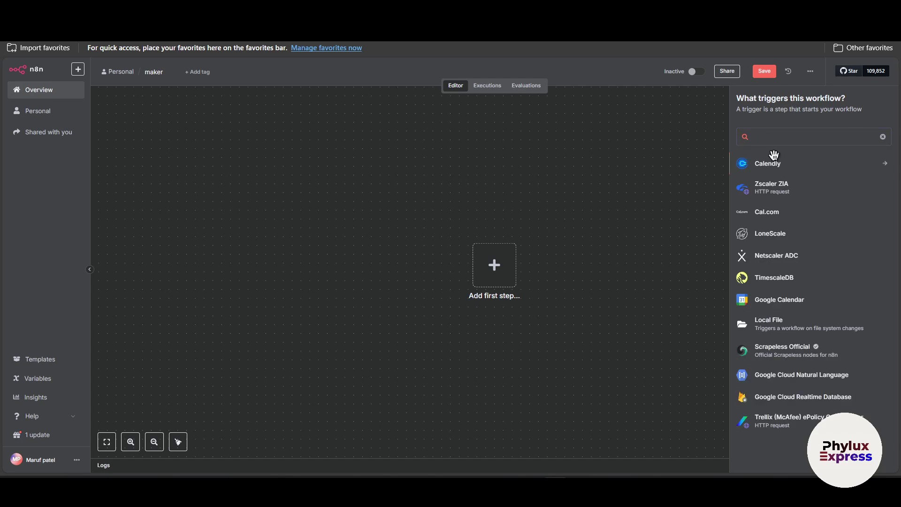
pyautogui.click(767, 163)
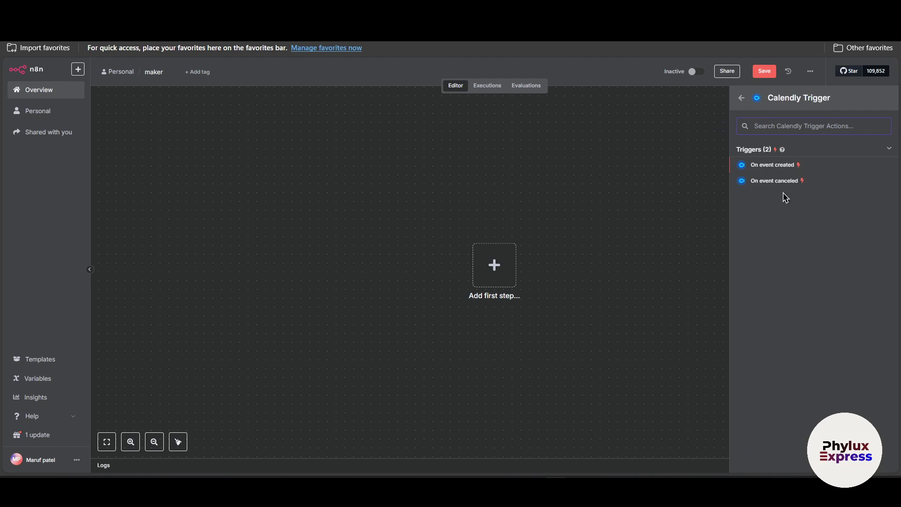
pyautogui.click(774, 166)
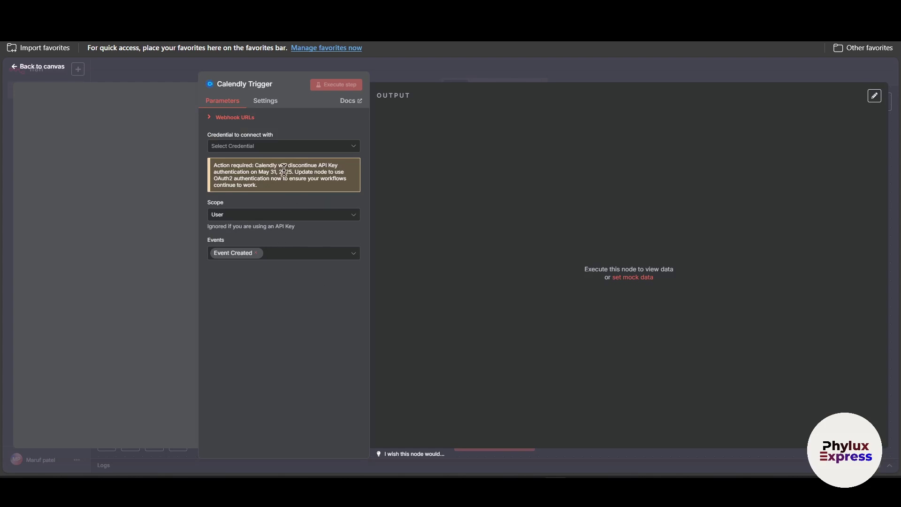
# Choose 'Create new credential' from the Calendly Trigger's 'Credential to connect with' dropdown
pyautogui.click(291, 147)
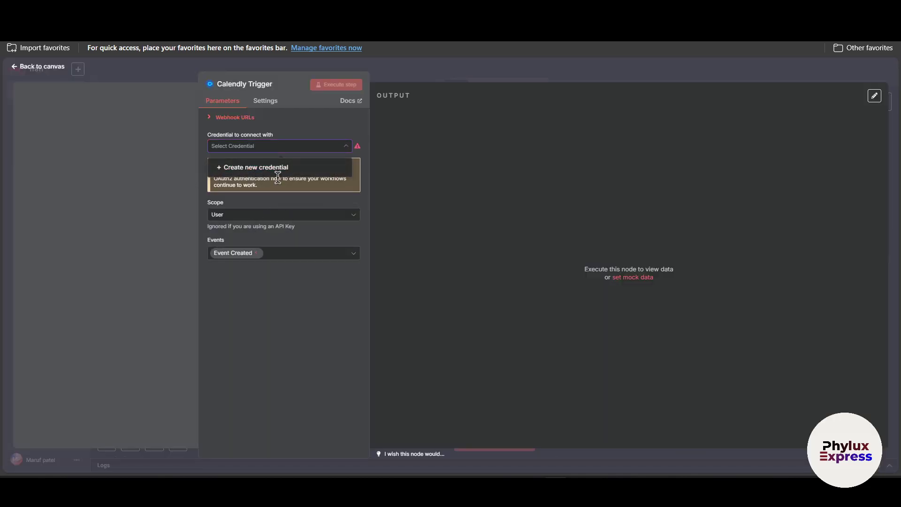
pyautogui.click(397, 238)
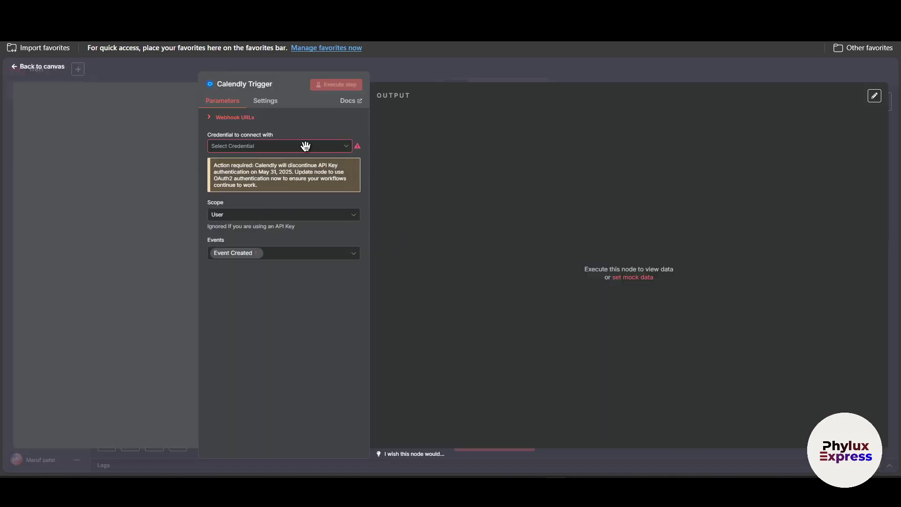
pyautogui.click(305, 146)
pyautogui.click(265, 168)
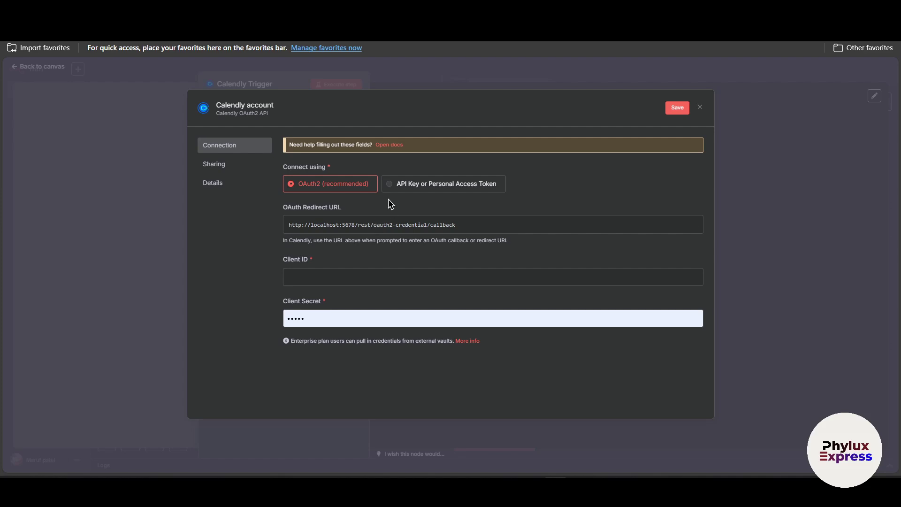
# Toggle Connect using between OAuth2 and API Key, ending on API Key or Personal Access Token
pyautogui.click(412, 192)
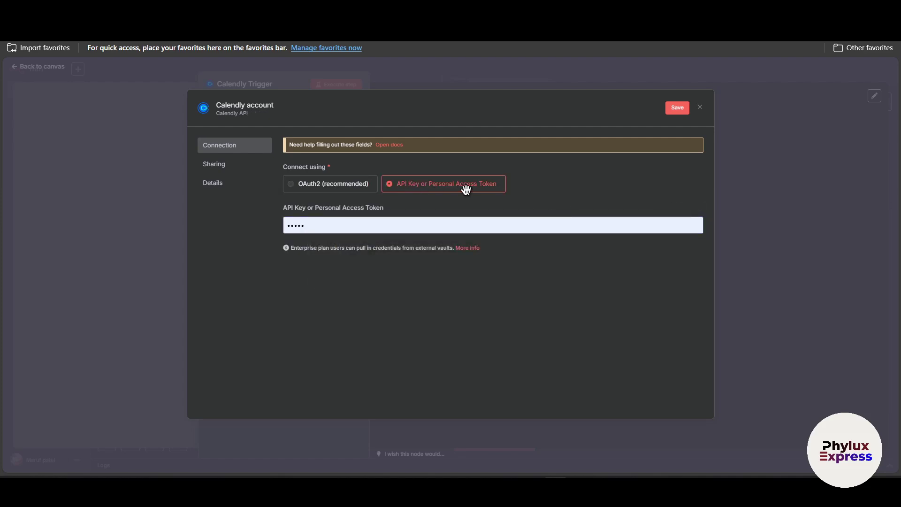
pyautogui.click(357, 184)
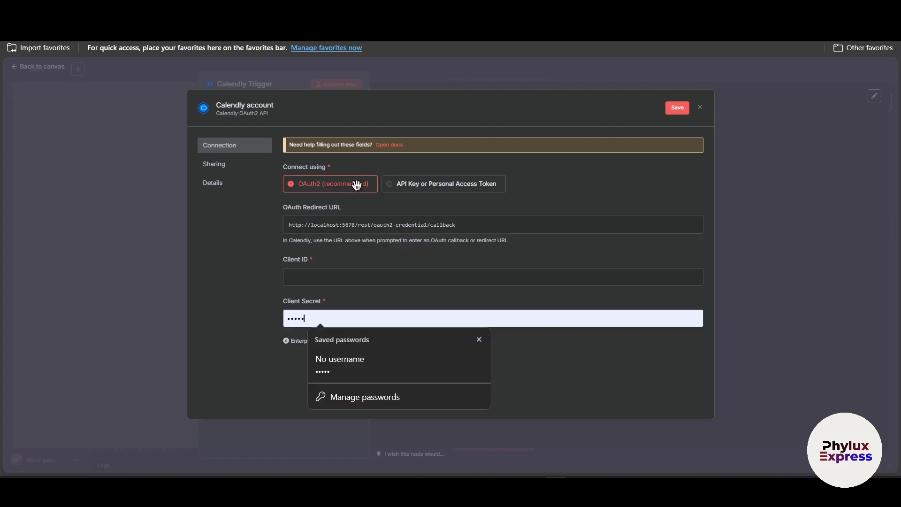
pyautogui.click(467, 184)
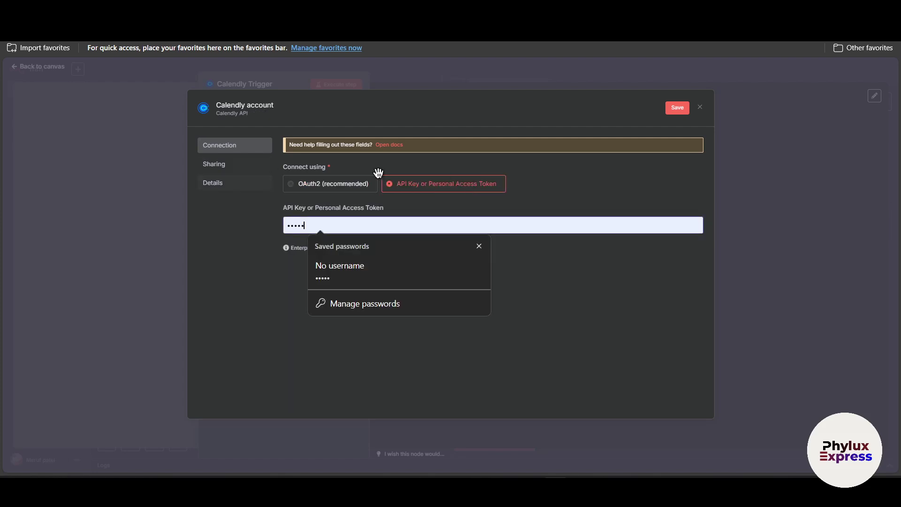
pyautogui.click(301, 184)
pyautogui.click(431, 185)
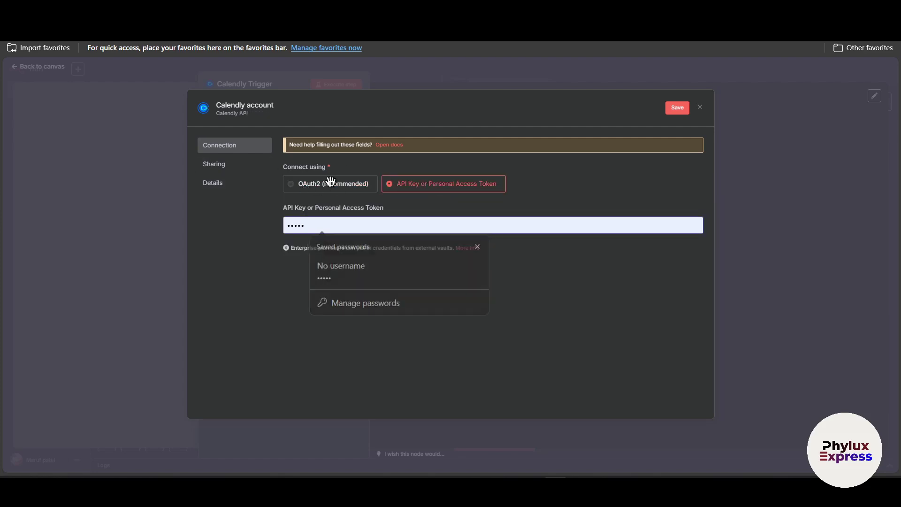
pyautogui.click(322, 184)
pyautogui.click(492, 185)
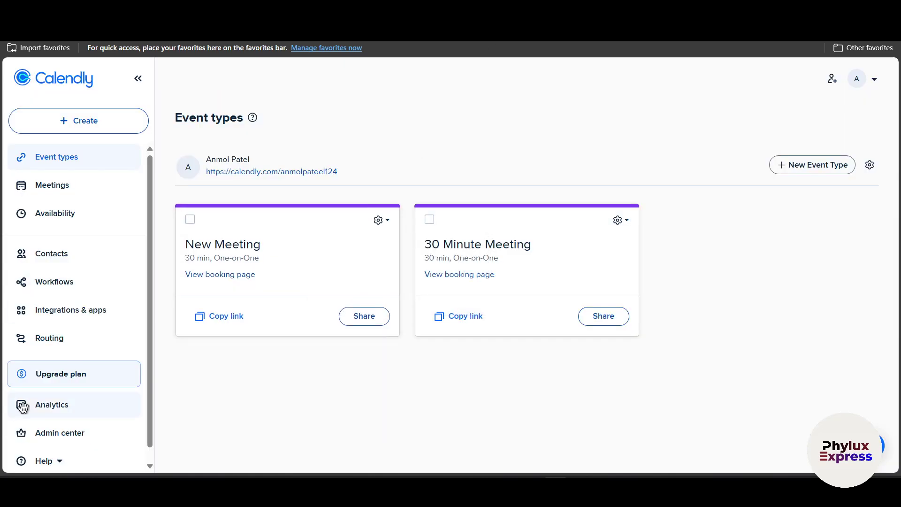
pyautogui.scroll(-1, 74, 322)
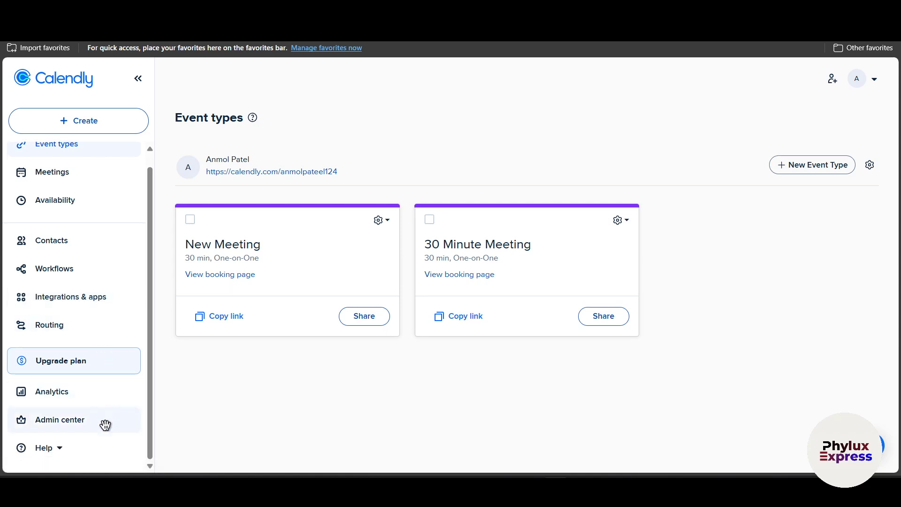
# Search Calendly's Integrations & apps for 'api' and open the API and webhooks card
pyautogui.click(91, 307)
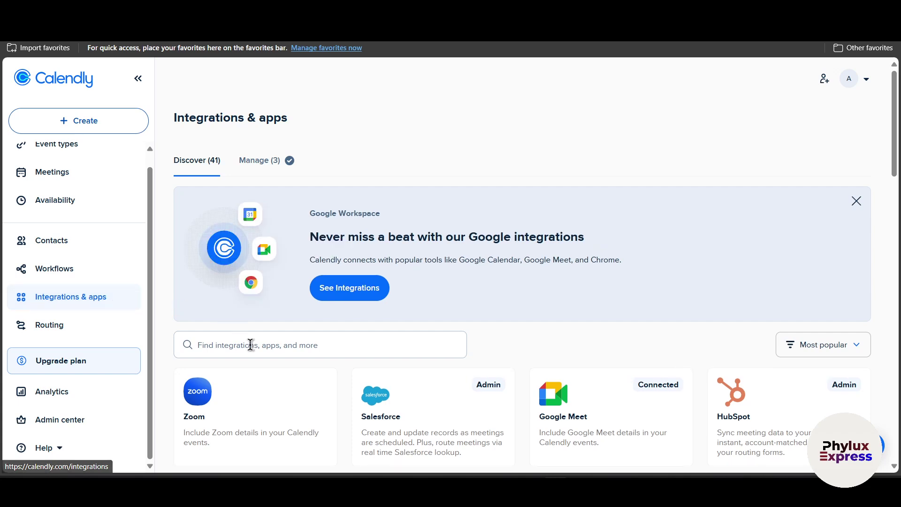
pyautogui.click(250, 345)
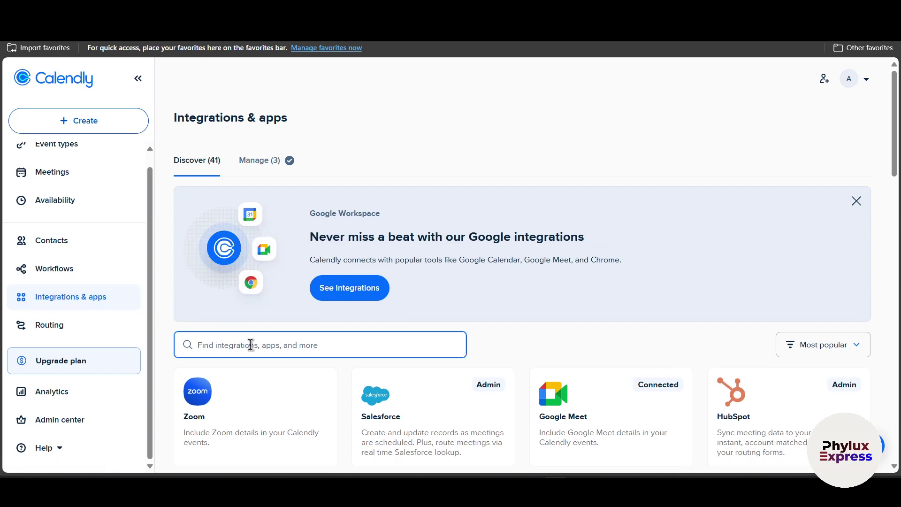
pyautogui.write('api')
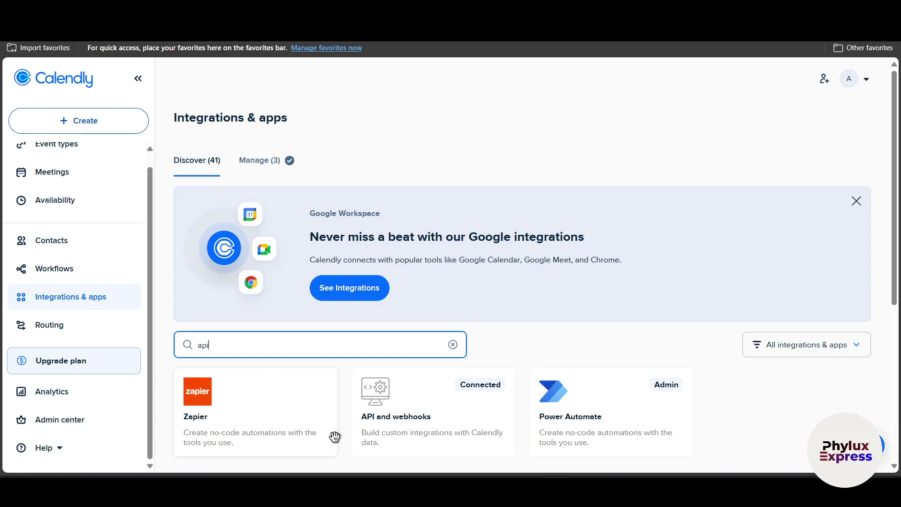
pyautogui.click(369, 401)
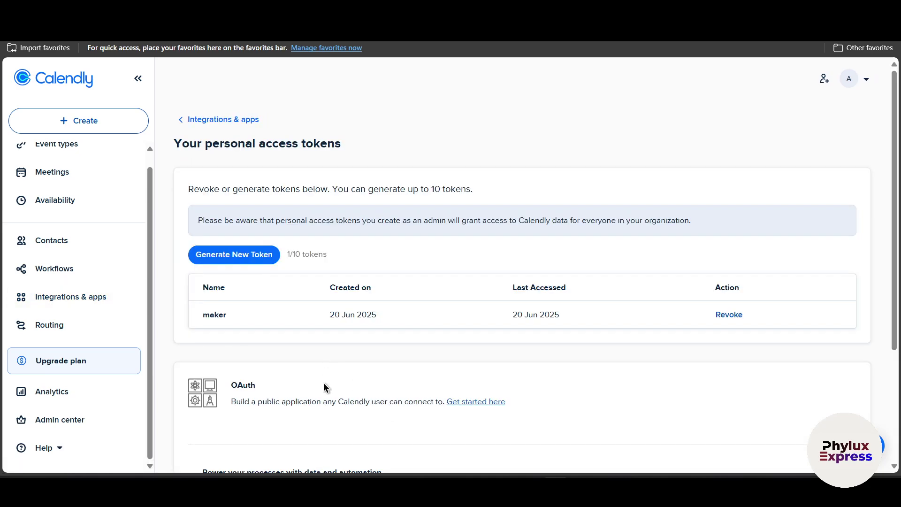
pyautogui.scroll(-2, 323, 390)
pyautogui.scroll(1, 341, 437)
pyautogui.scroll(-1, 341, 439)
pyautogui.scroll(2, 346, 451)
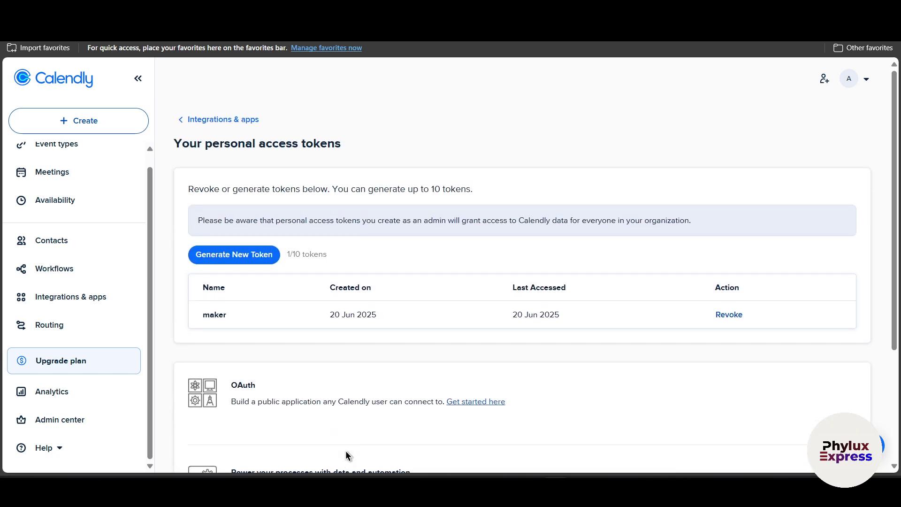
# Generate a new Calendly personal access token named 'maker1' and submit it
pyautogui.moveTo(189, 145); pyautogui.dragTo(430, 188)
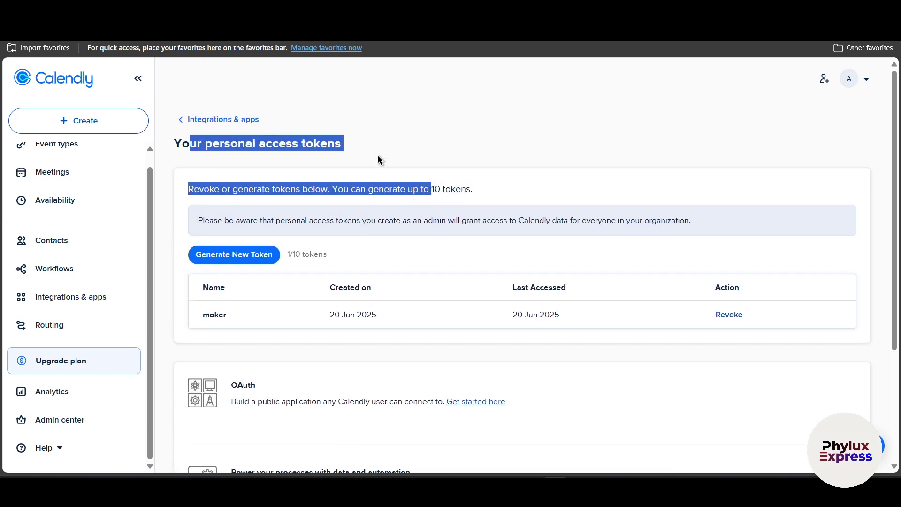
pyautogui.click(333, 256)
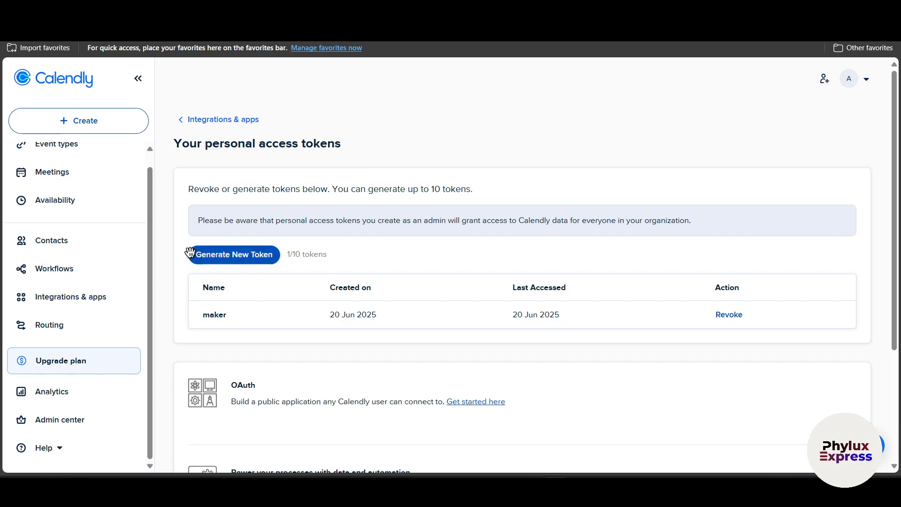
pyautogui.click(224, 258)
pyautogui.click(224, 259)
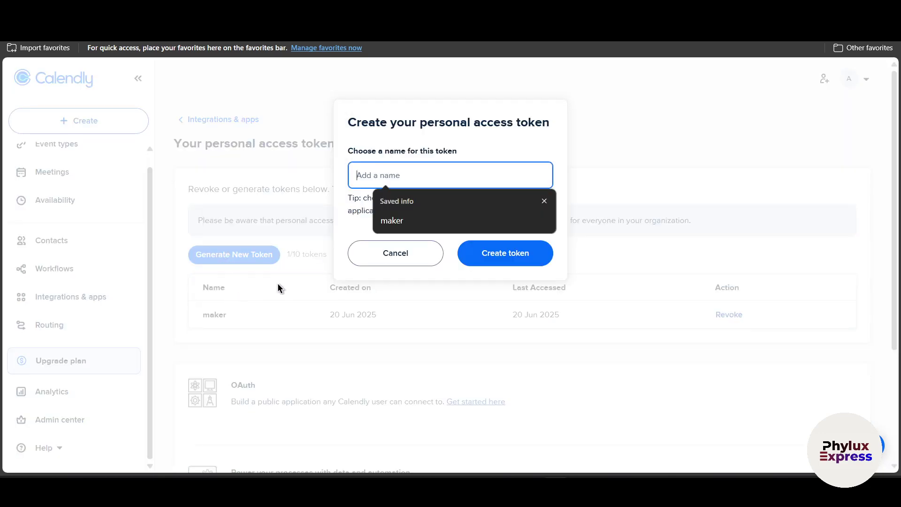
pyautogui.click(367, 173)
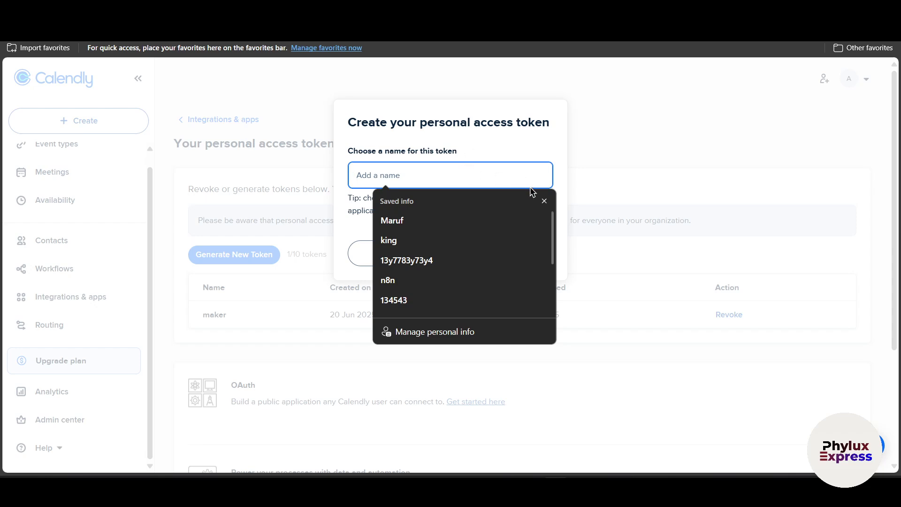
pyautogui.click(543, 202)
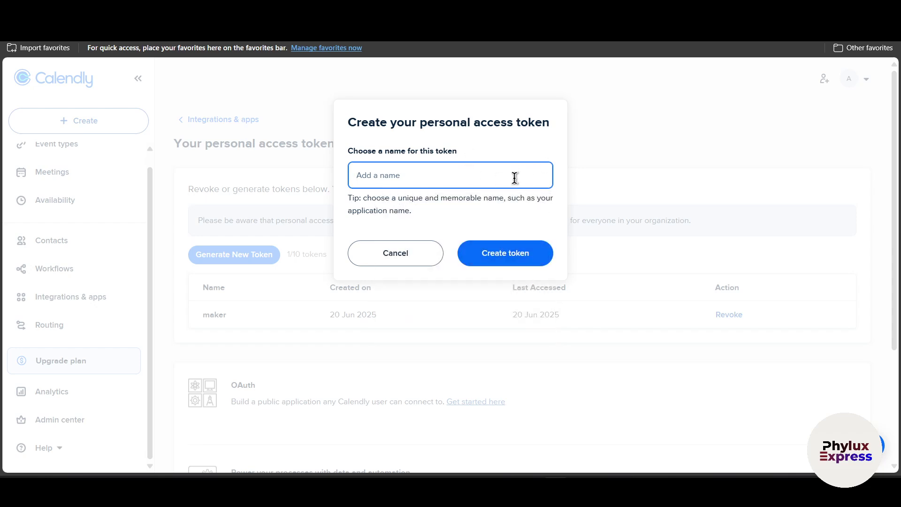
pyautogui.write('maker1')
pyautogui.doubleClick(467, 175)
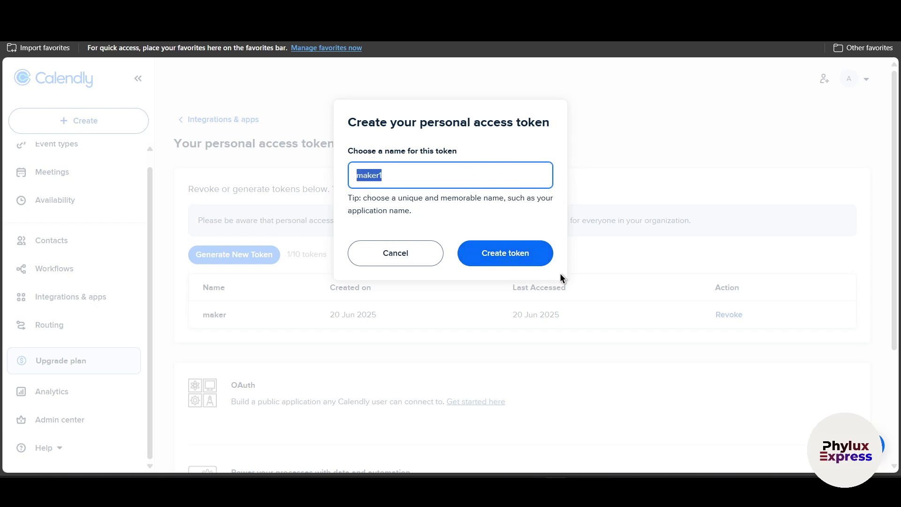
pyautogui.click(518, 261)
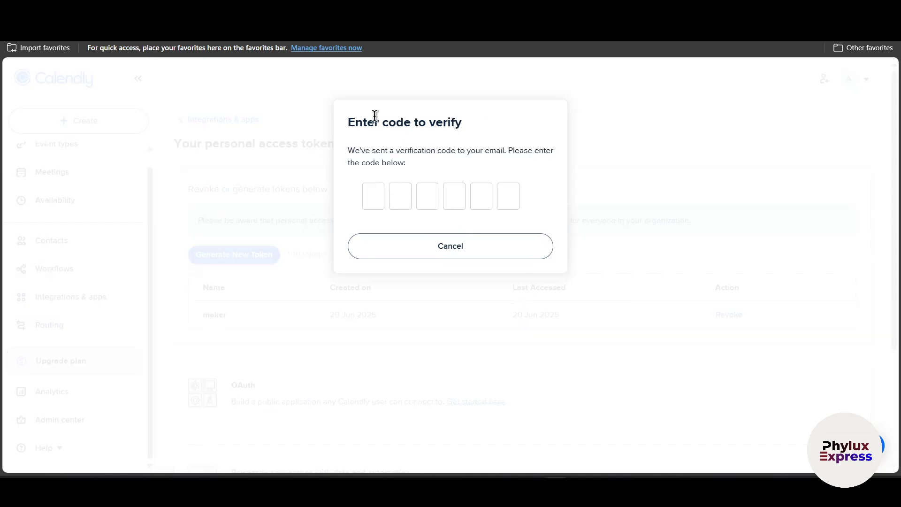
# Load Gmail in a new browser tab while the Calendly verification prompt waits
pyautogui.moveTo(368, 124); pyautogui.dragTo(388, 223)
pyautogui.click(434, 153)
pyautogui.hotkey('ctrl', 't')
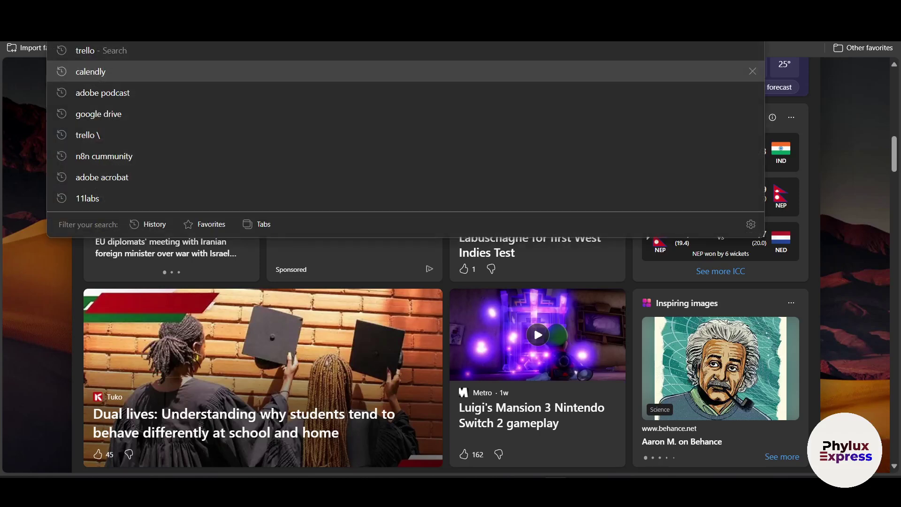
pyautogui.write('gma')
pyautogui.press('Return')
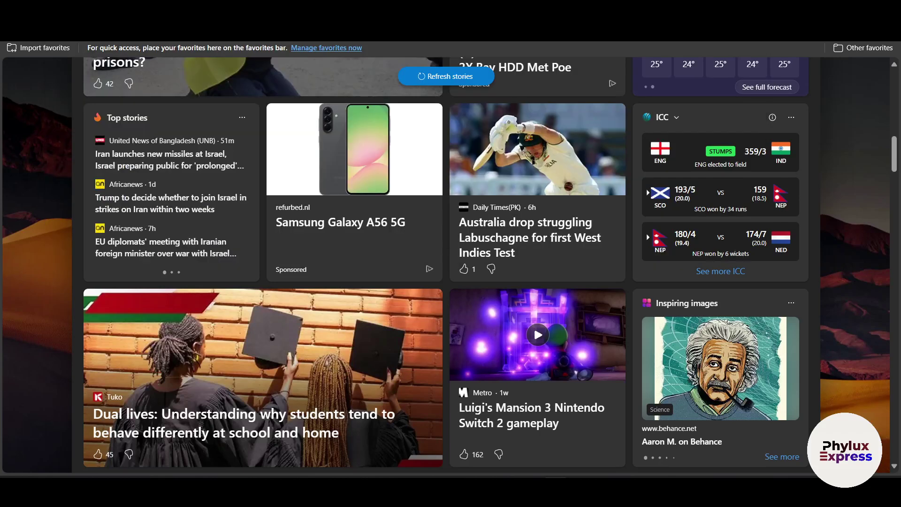
pyautogui.hotkey('ctrl', 'shift', 'Tab')
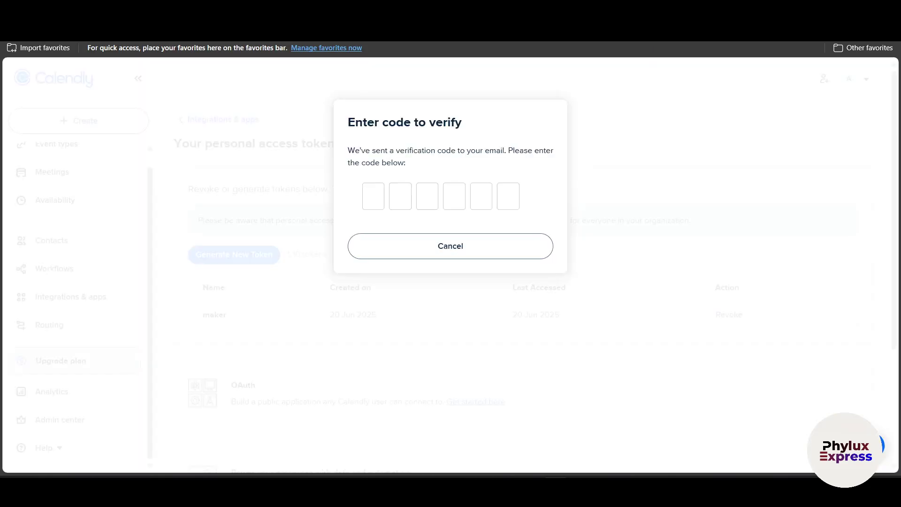
pyautogui.click(746, 29)
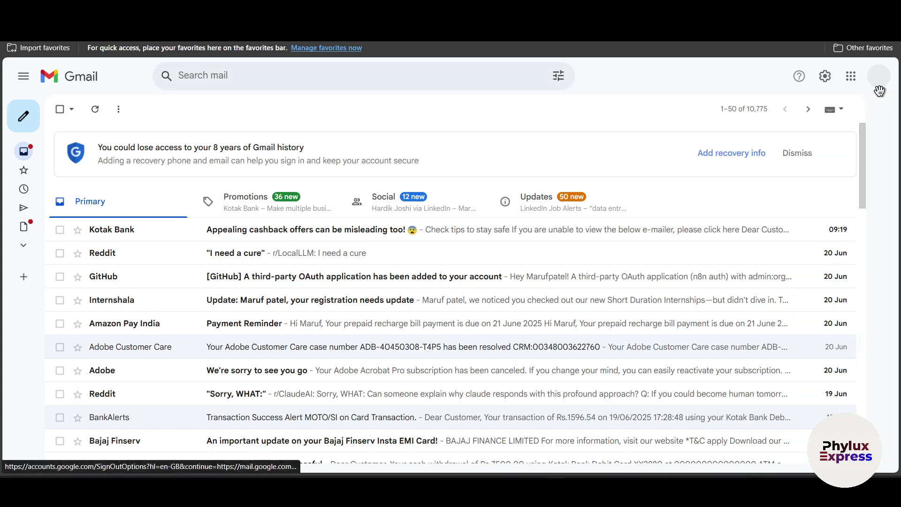
pyautogui.hotkey('ctrl', 'Tab')
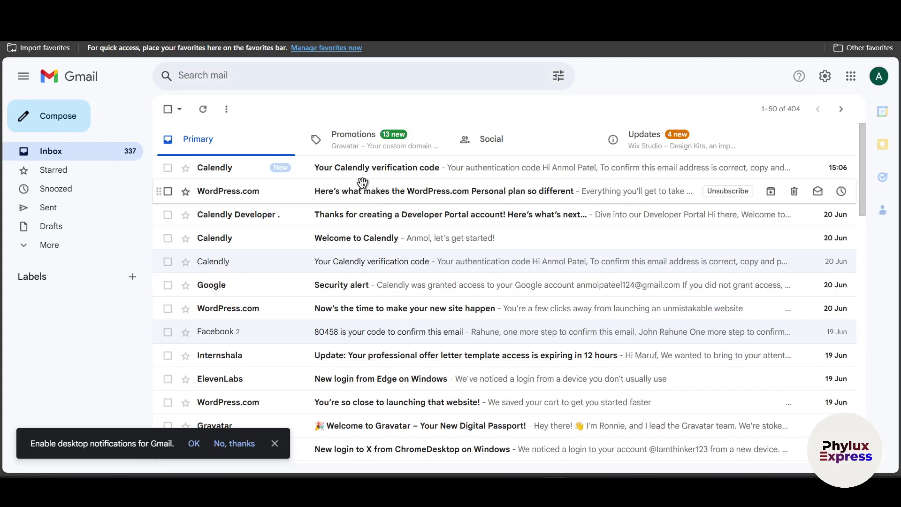
pyautogui.click(396, 170)
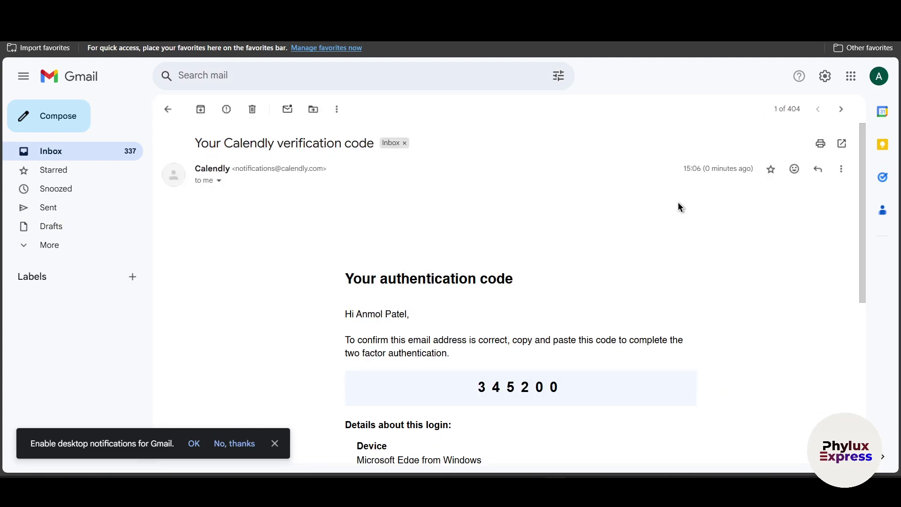
pyautogui.doubleClick(505, 385)
pyautogui.hotkey('ctrl', 'c')
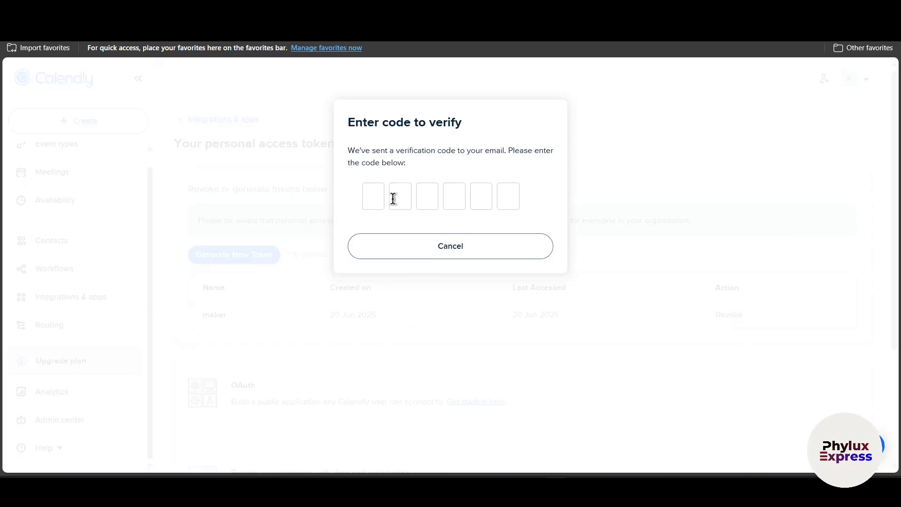
pyautogui.click(374, 198)
pyautogui.hotkey('ctrl', 'v')
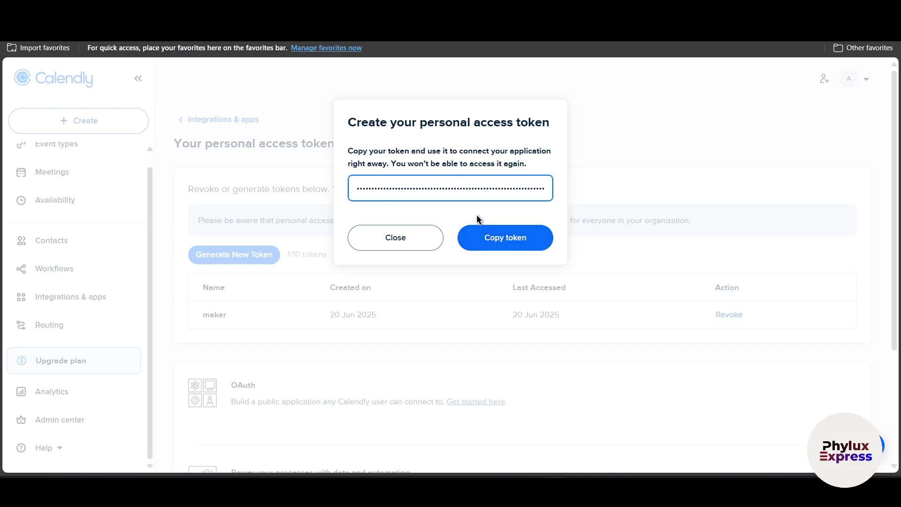
# Copy the new Calendly token, check it in the Notepad file, then close Notepad
pyautogui.click(485, 243)
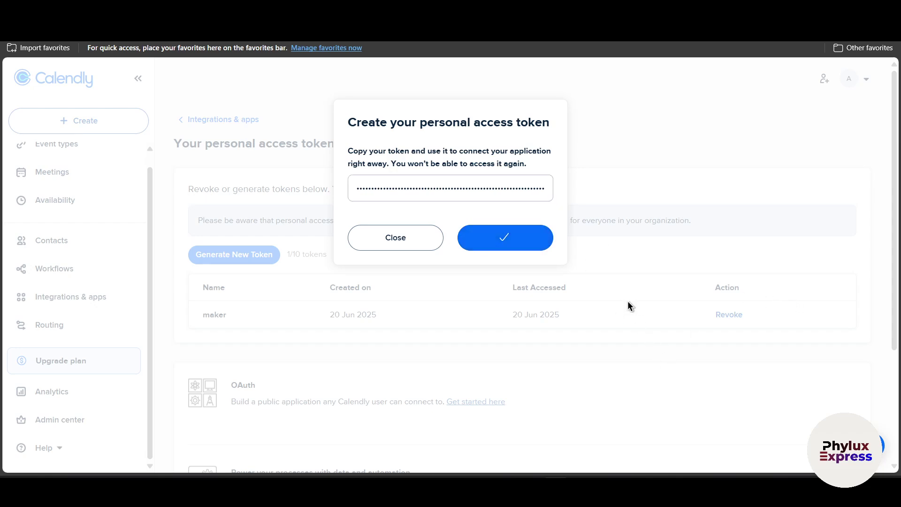
pyautogui.click(511, 242)
pyautogui.hotkey('alt', 'Tab')
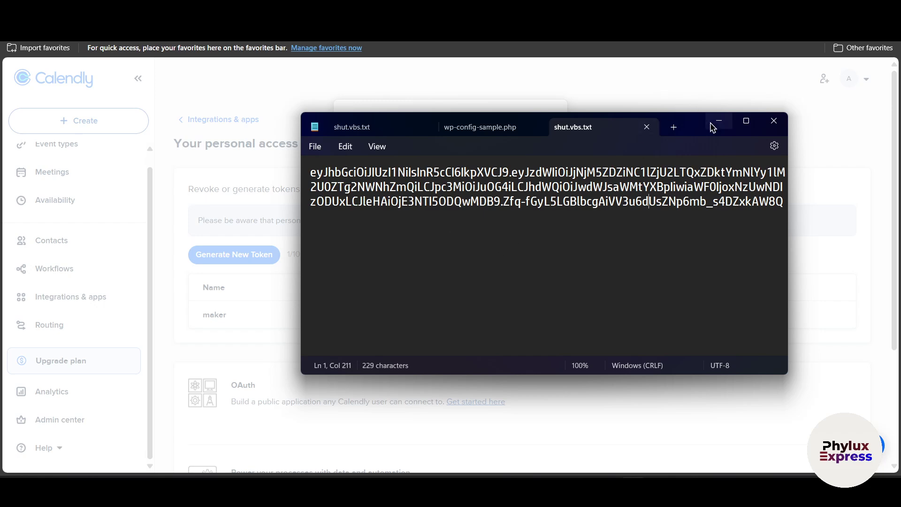
pyautogui.click(553, 277)
pyautogui.click(774, 121)
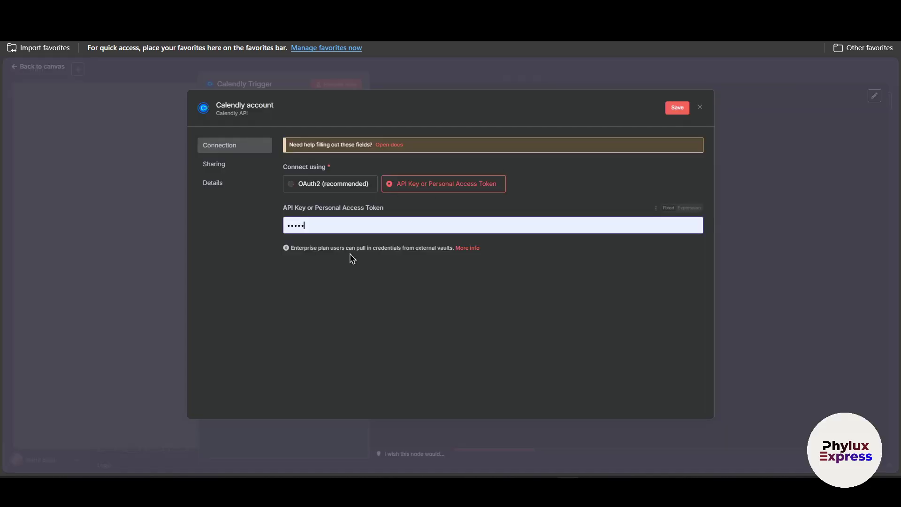
# Paste the new personal access token over the Calendly account credential's old token and save it
pyautogui.doubleClick(357, 223)
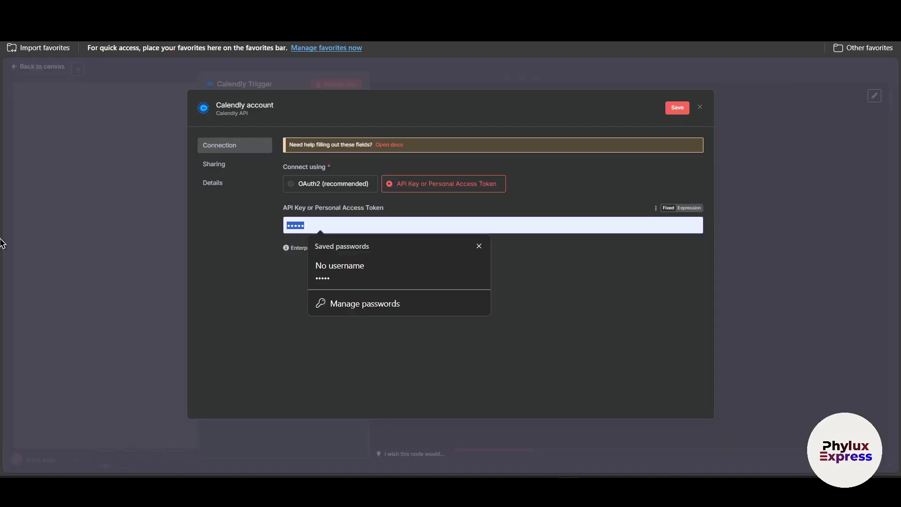
pyautogui.click(629, 242)
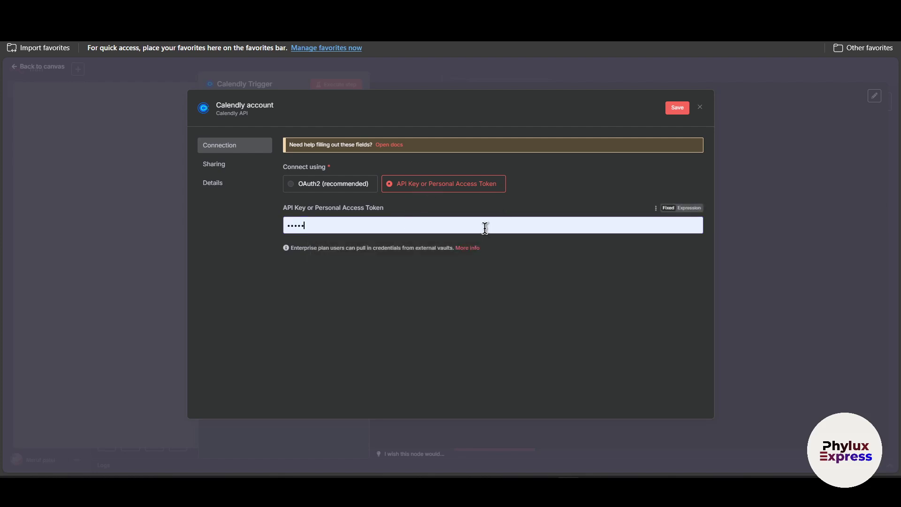
pyautogui.click(463, 228)
pyautogui.hotkey('ctrl', 'a')
pyautogui.hotkey('ctrl', 'v')
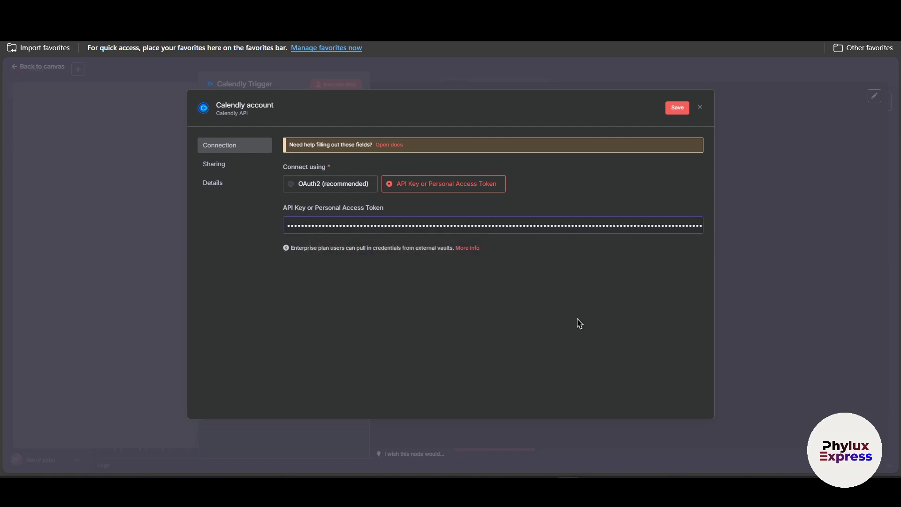
pyautogui.click(674, 108)
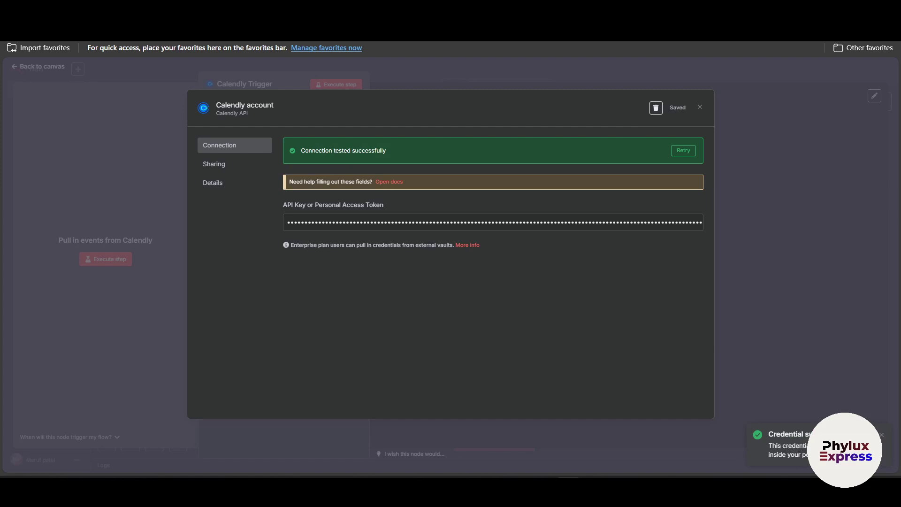
pyautogui.moveTo(304, 151); pyautogui.dragTo(406, 156)
pyautogui.click(419, 275)
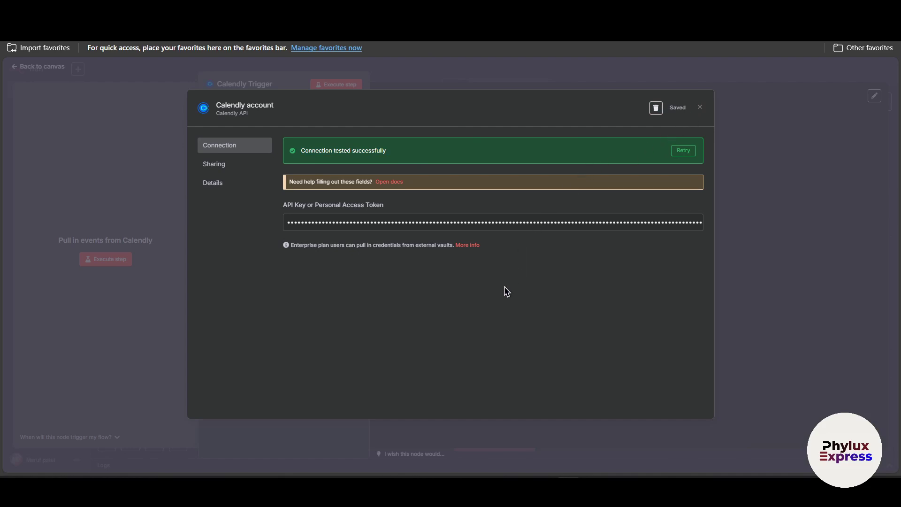
# Create a new Calendly account 2 credential from the node's dropdown and copy its redirect URL
pyautogui.click(701, 110)
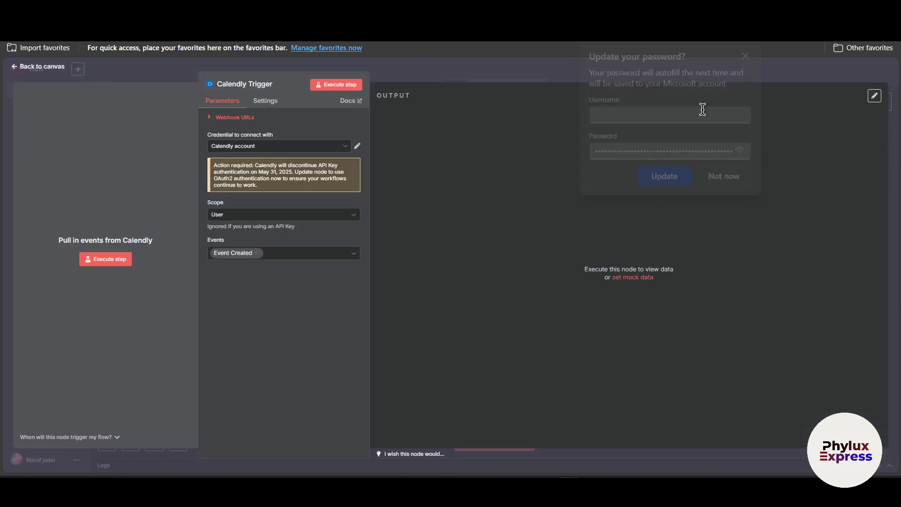
pyautogui.click(292, 146)
pyautogui.click(274, 192)
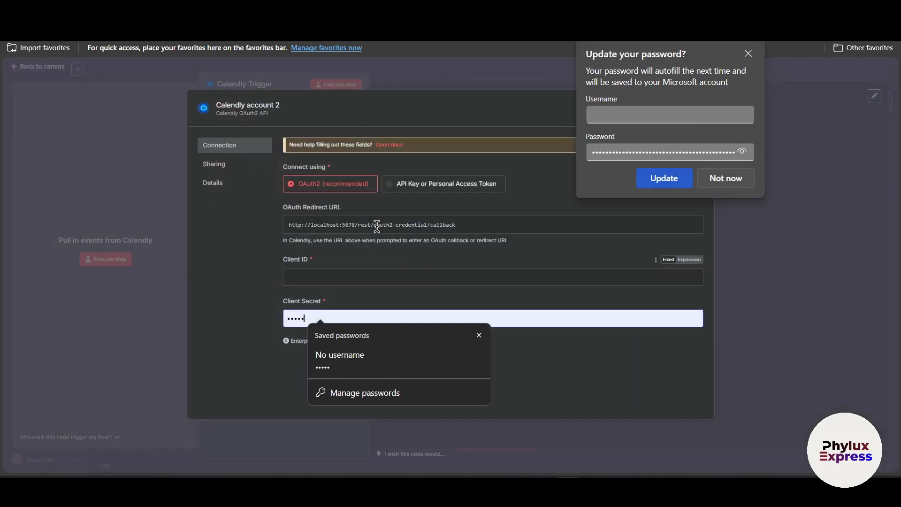
pyautogui.click(221, 306)
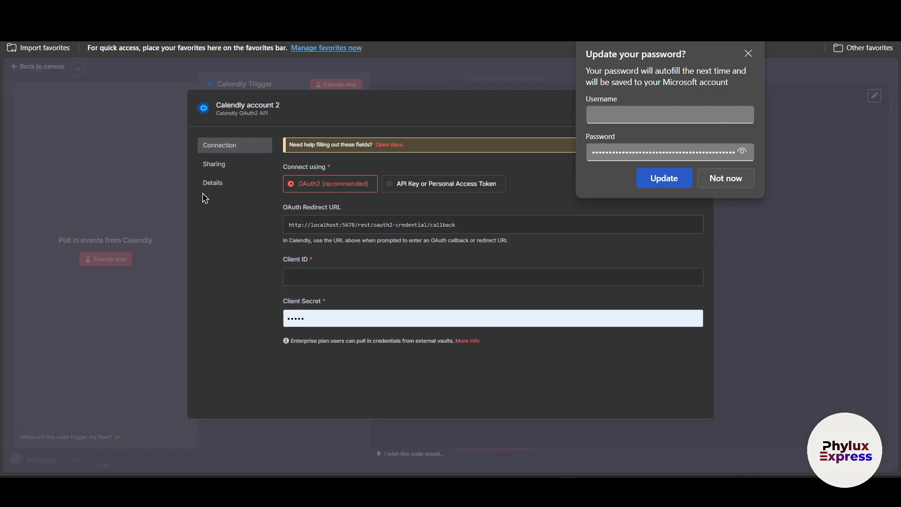
pyautogui.click(726, 178)
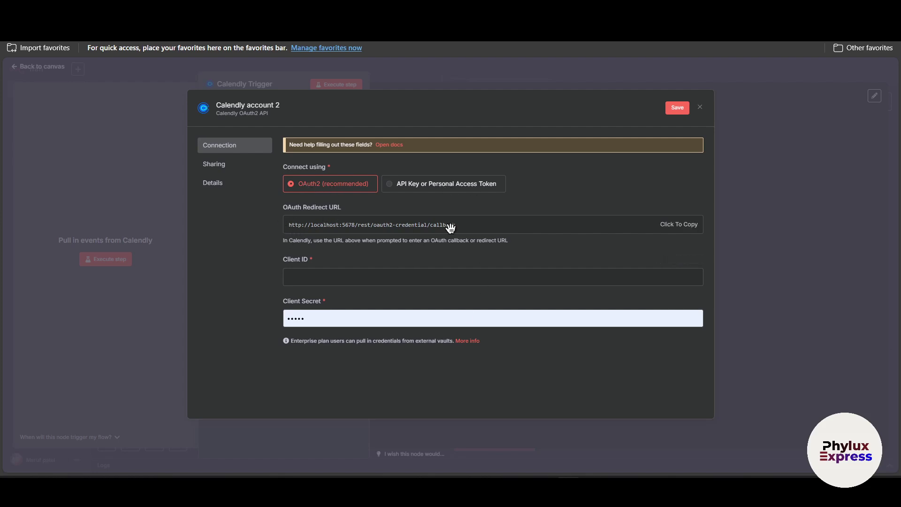
pyautogui.moveTo(265, 208); pyautogui.dragTo(346, 209)
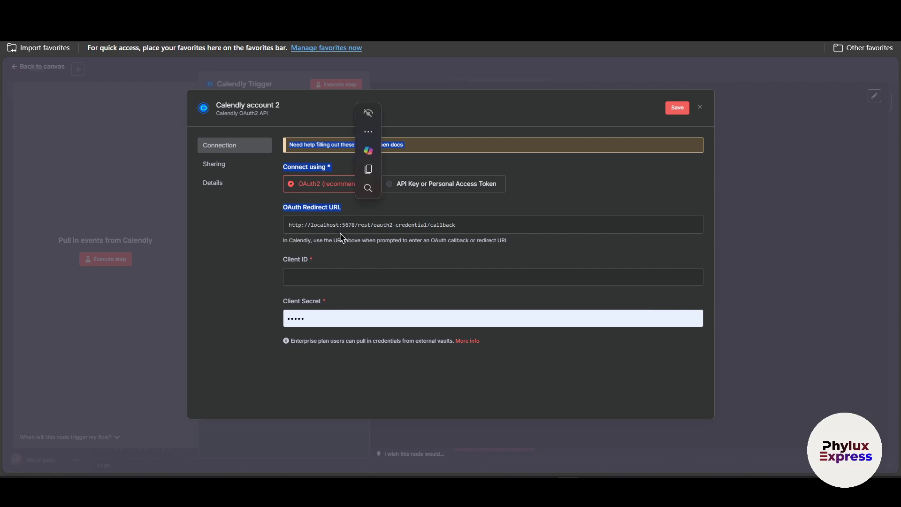
pyautogui.click(576, 232)
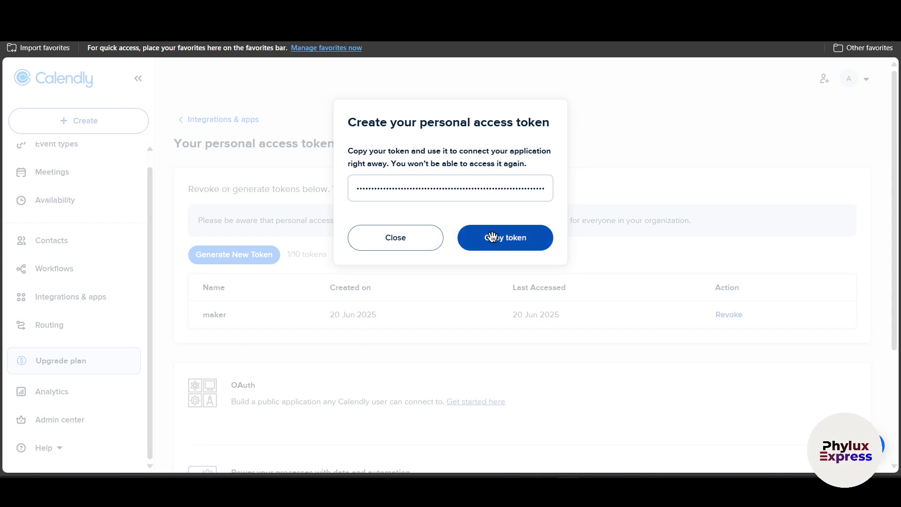
# Close Calendly's new-token dialog, review tokens maker and maker1, and glance at Getting started docs
pyautogui.click(422, 238)
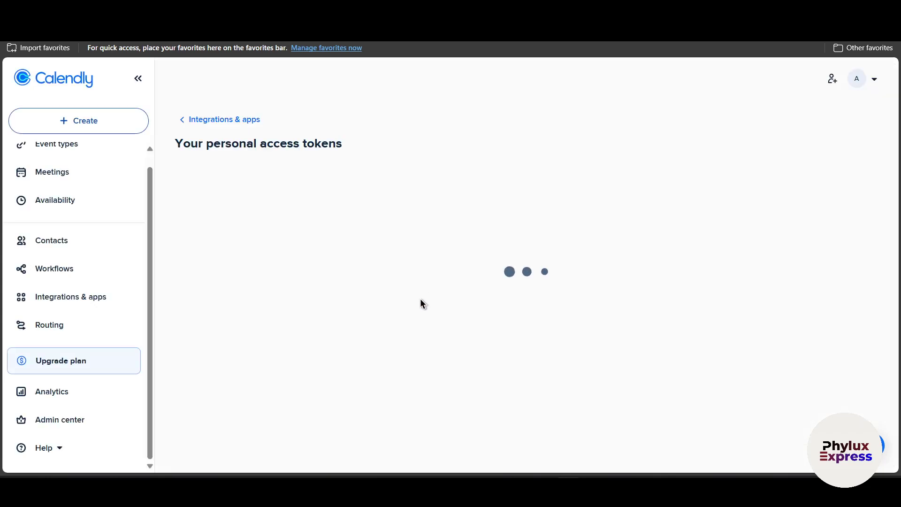
pyautogui.scroll(-2, 323, 424)
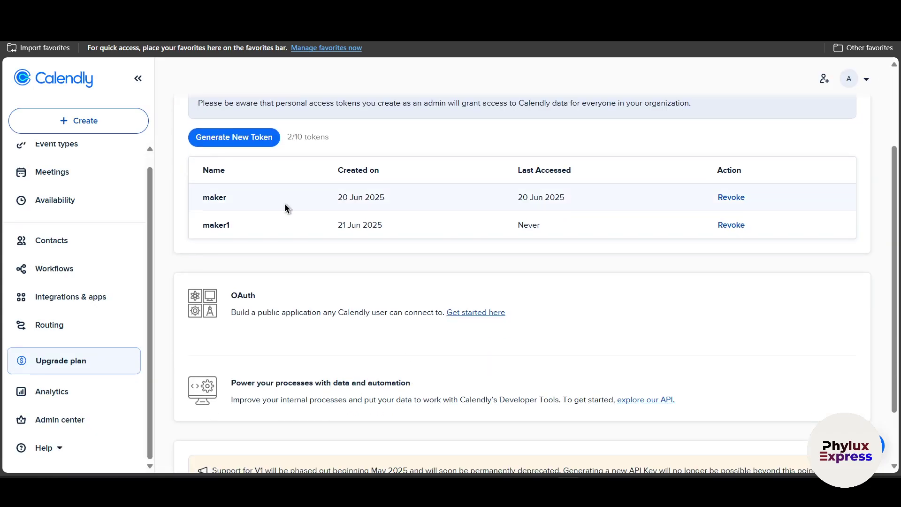
pyautogui.scroll(1, 284, 250)
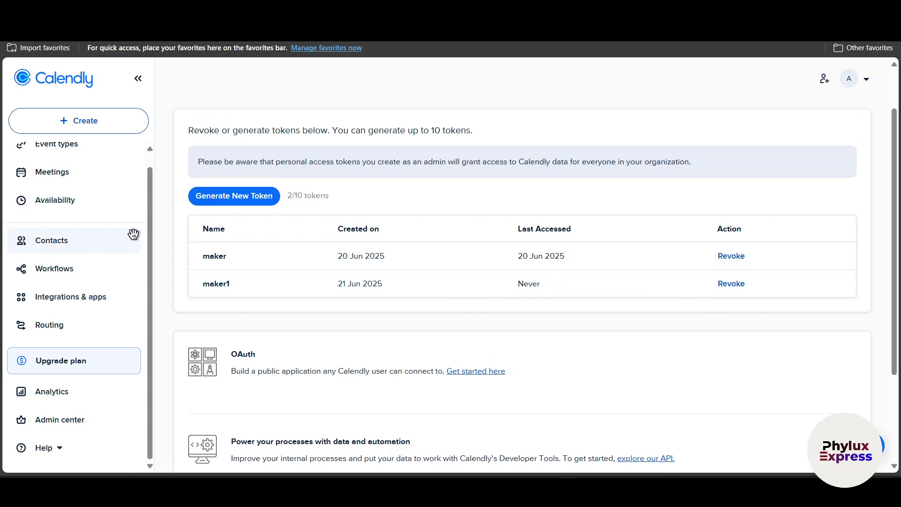
pyautogui.scroll(-2, 281, 346)
pyautogui.scroll(1, 296, 354)
pyautogui.scroll(-1, 379, 333)
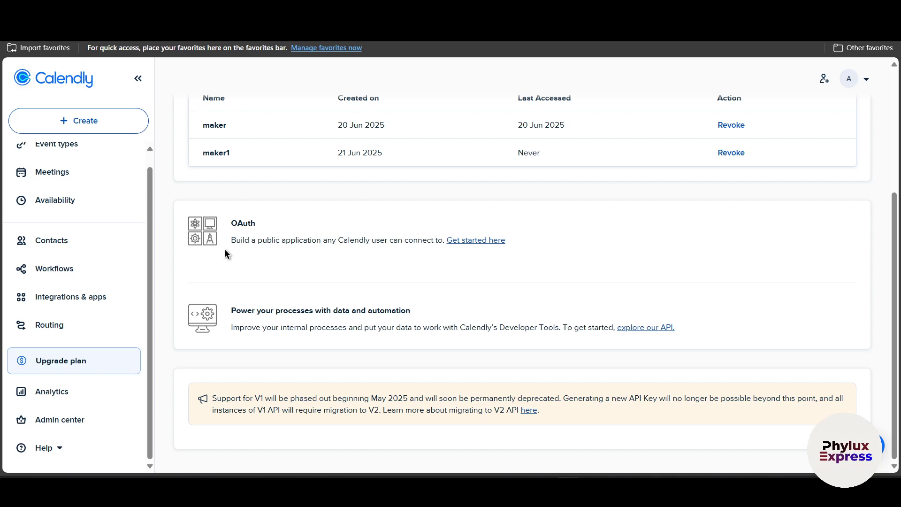
pyautogui.scroll(1, 409, 336)
pyautogui.scroll(2, 419, 345)
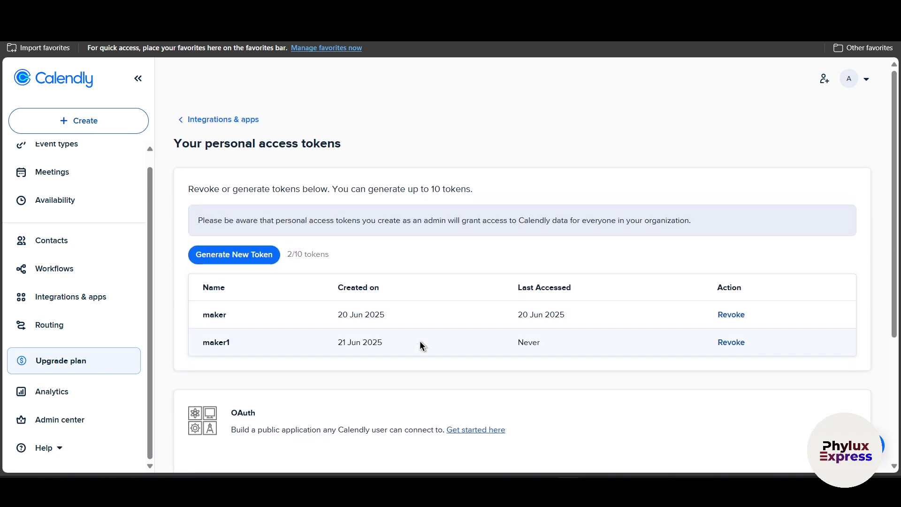
pyautogui.scroll(-2, 419, 342)
pyautogui.scroll(-1, 418, 344)
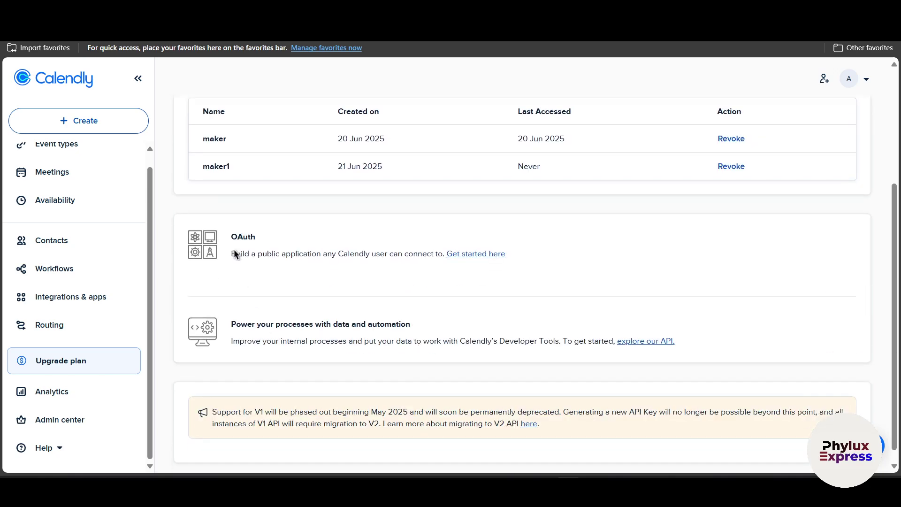
pyautogui.moveTo(225, 255); pyautogui.dragTo(267, 254)
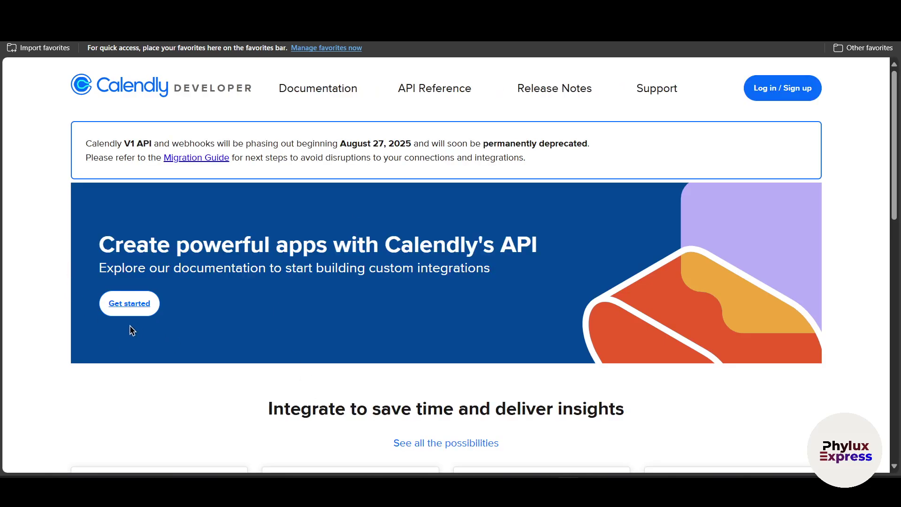
pyautogui.click(129, 304)
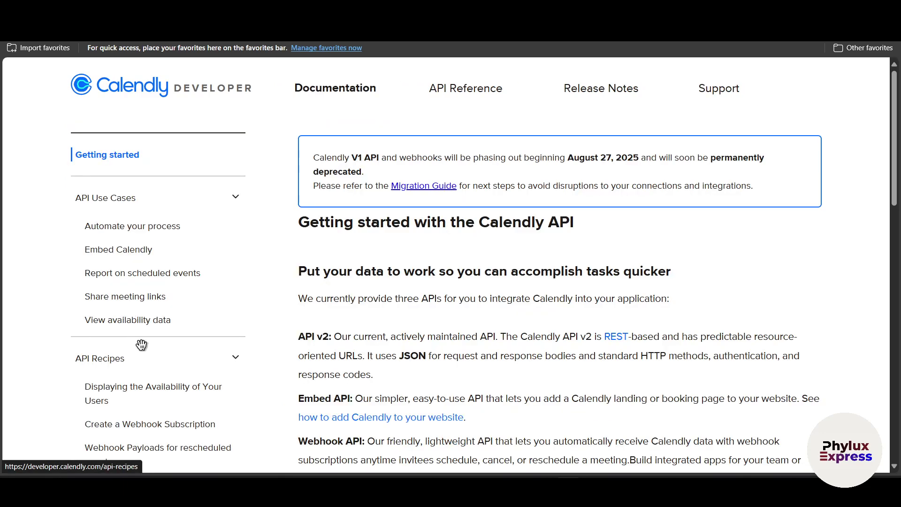
pyautogui.scroll(-2, 538, 389)
pyautogui.scroll(2, 575, 365)
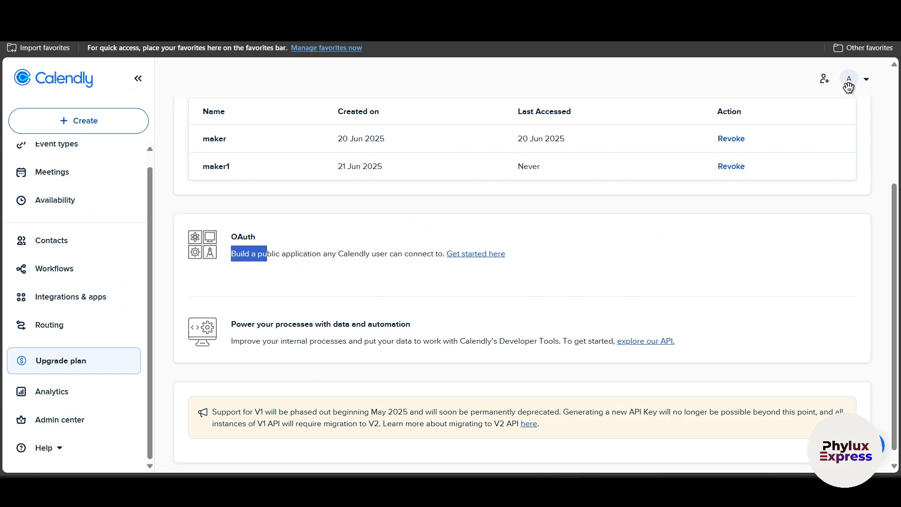
# Log in to Calendly Developer with Google, reaching My Apps with the dfdf sandbox app
pyautogui.click(849, 83)
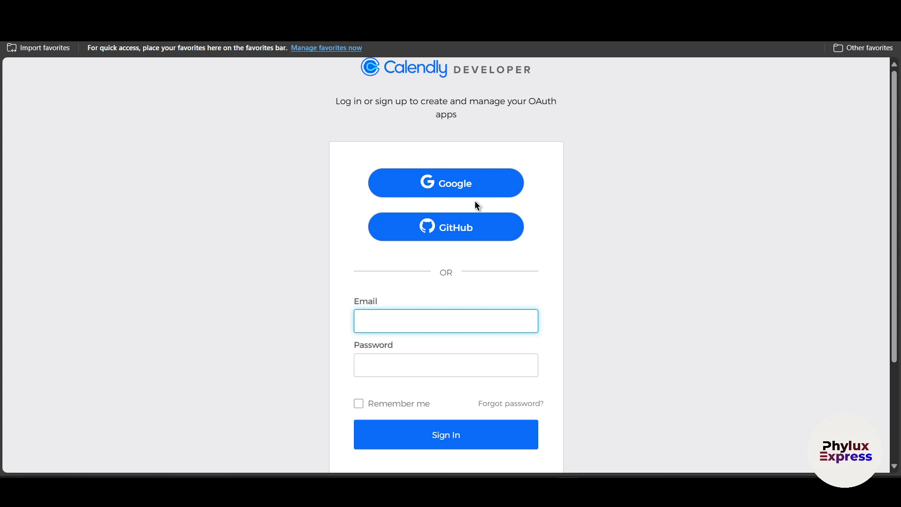
pyautogui.click(476, 183)
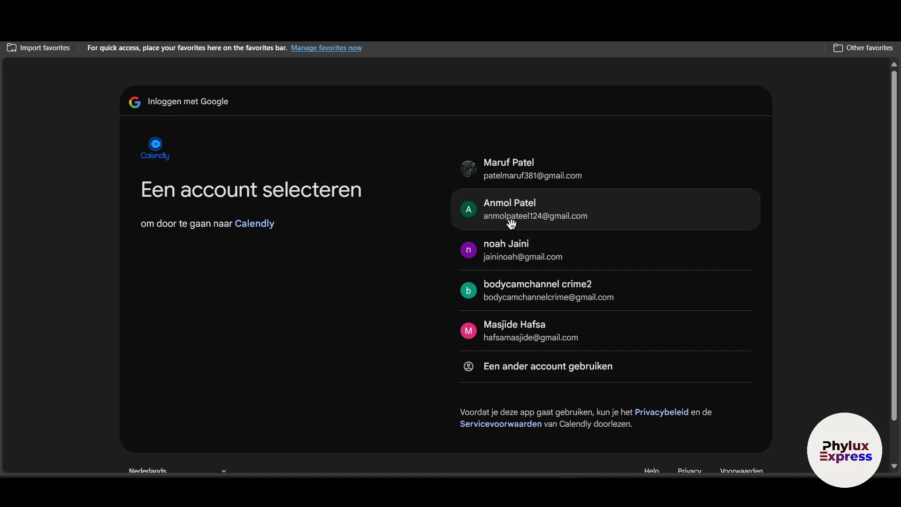
pyautogui.click(569, 210)
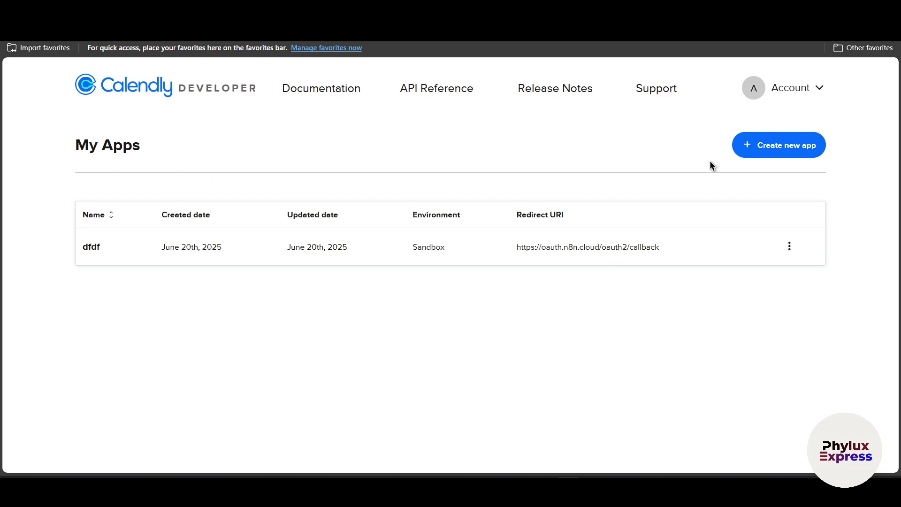
# Start a new OAuth app named conecctionn8n, leaving Web kind and Sandbox environment selected
pyautogui.click(764, 150)
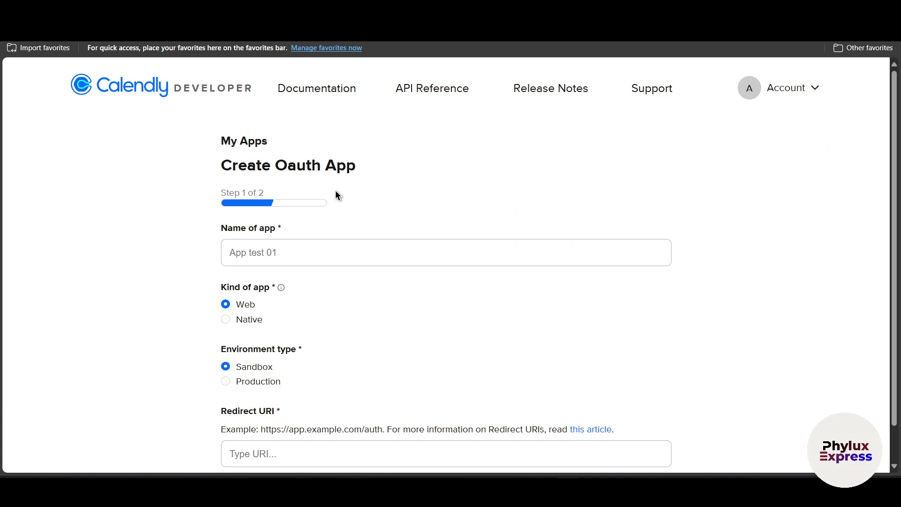
pyautogui.scroll(-1, 328, 251)
pyautogui.scroll(1, 326, 266)
pyautogui.click(272, 256)
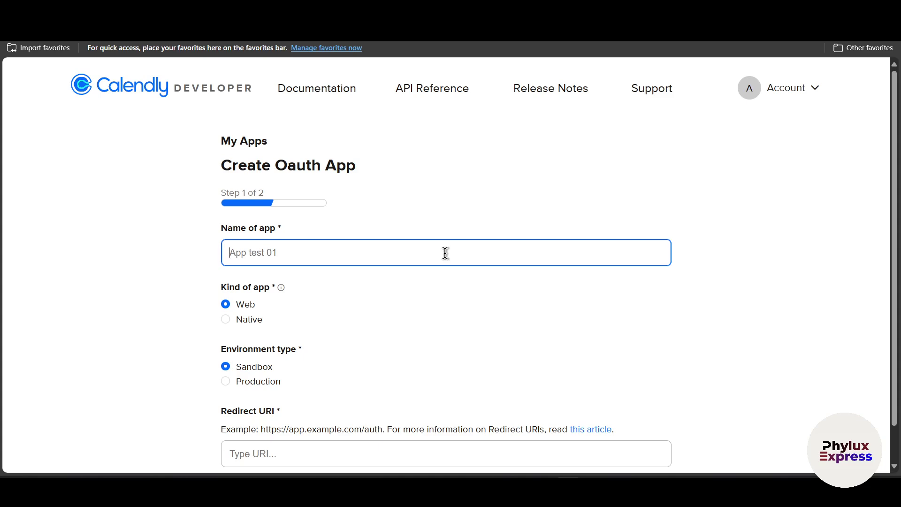
pyautogui.write('conecctionn8n')
pyautogui.scroll(-1, 305, 374)
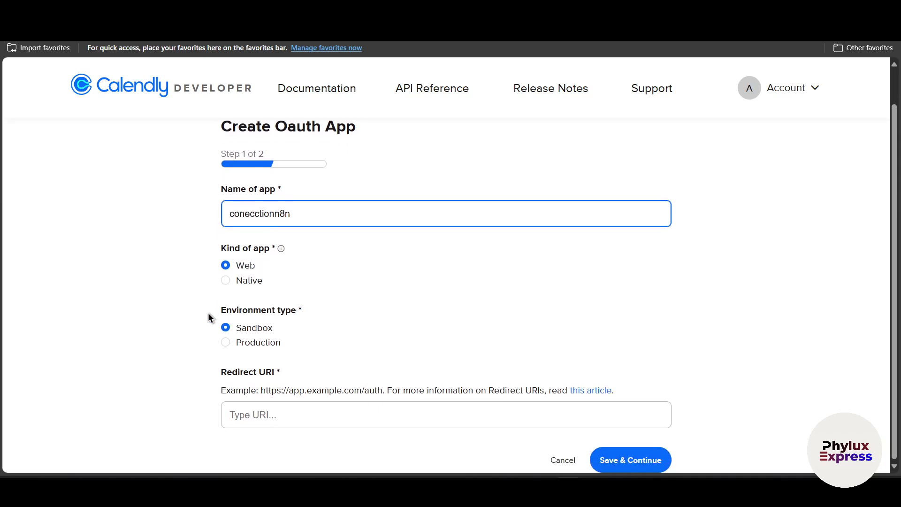
pyautogui.moveTo(208, 314); pyautogui.dragTo(297, 312)
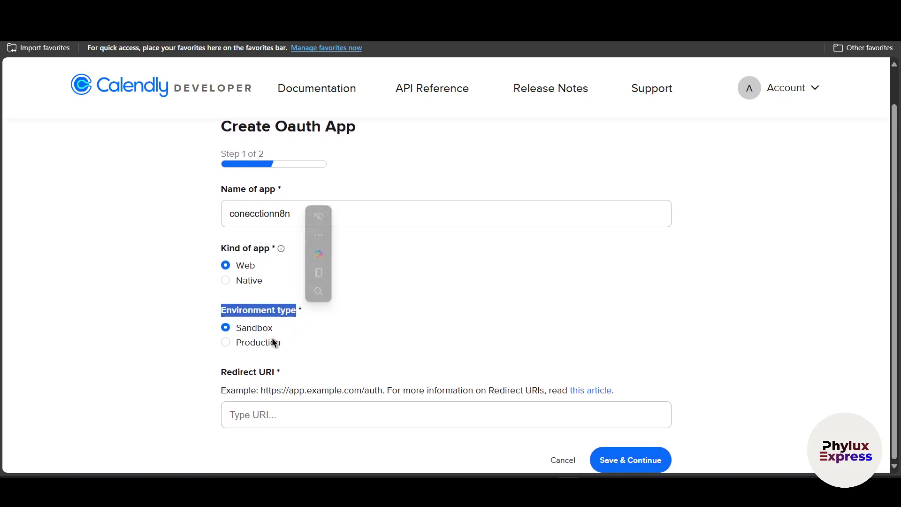
pyautogui.click(547, 334)
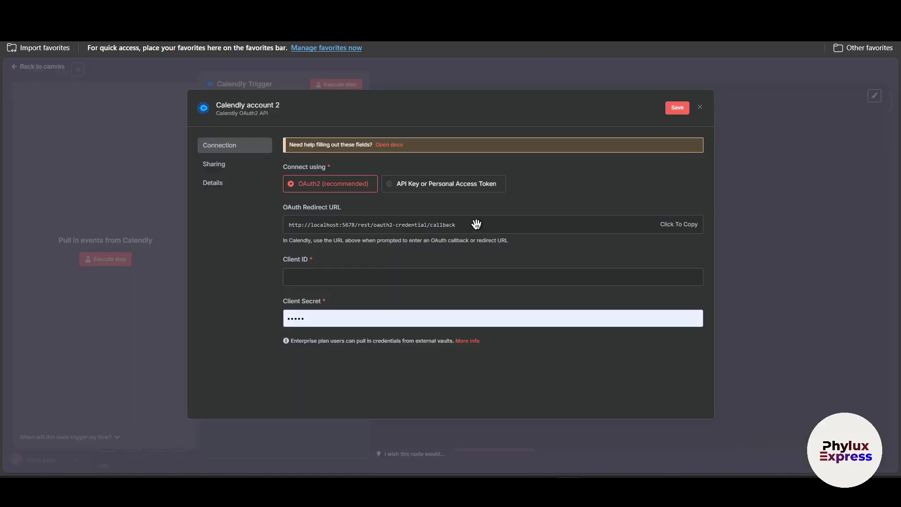
# Paste n8n's OAuth callback URL as the conecctionn8n app's Redirect URI and save
pyautogui.click(472, 225)
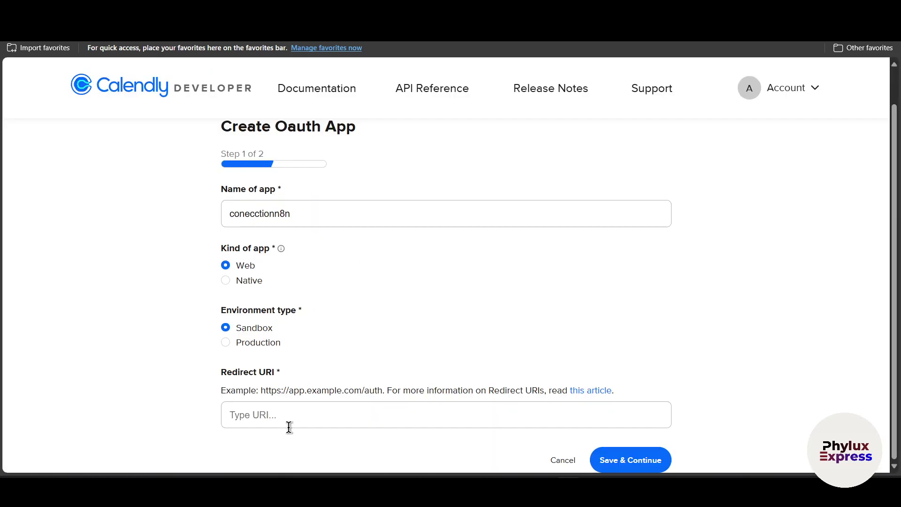
pyautogui.click(288, 417)
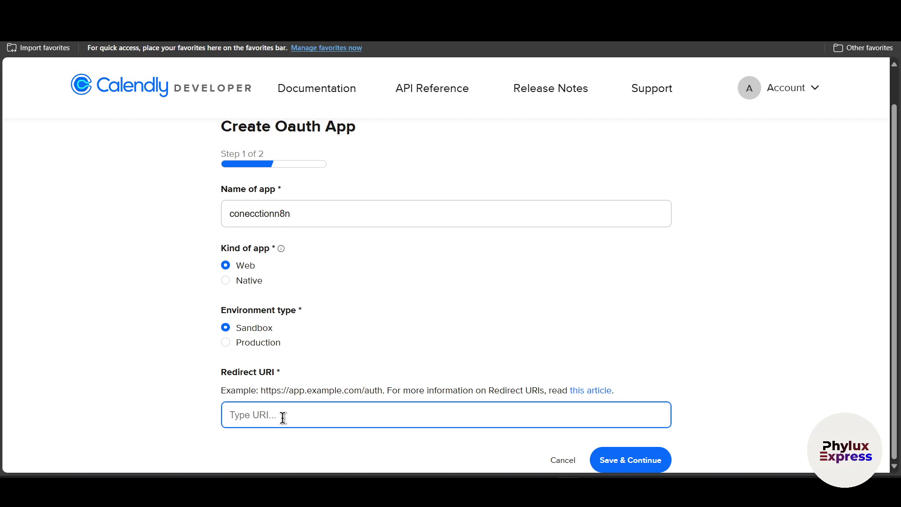
pyautogui.hotkey('ctrl', 'v')
pyautogui.click(551, 355)
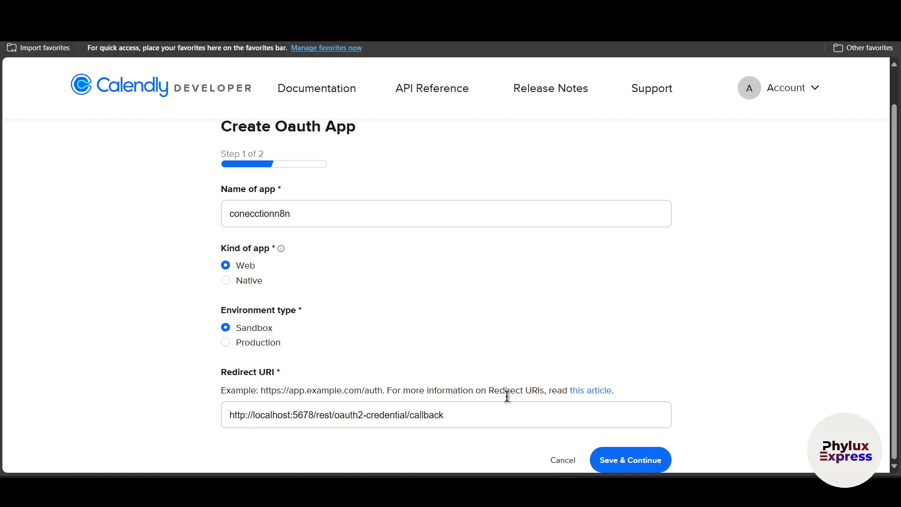
pyautogui.click(643, 457)
pyautogui.scroll(-1, 265, 276)
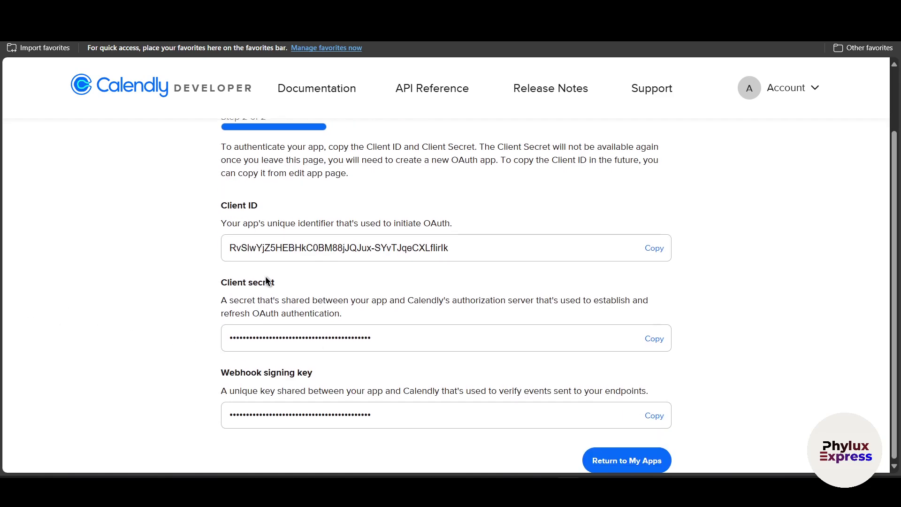
# Paste the Calendly app's Client ID into the n8n credential's Client ID field
pyautogui.moveTo(222, 282); pyautogui.dragTo(322, 286)
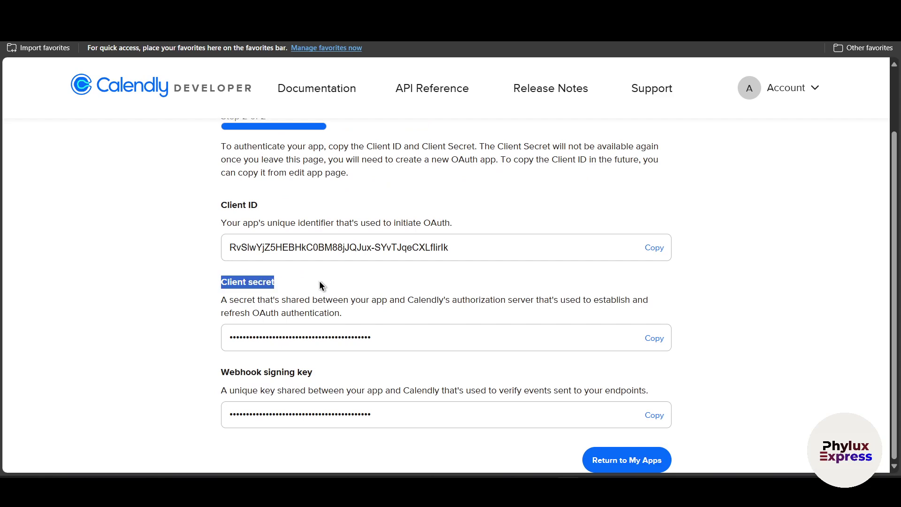
pyautogui.moveTo(219, 371); pyautogui.dragTo(344, 389)
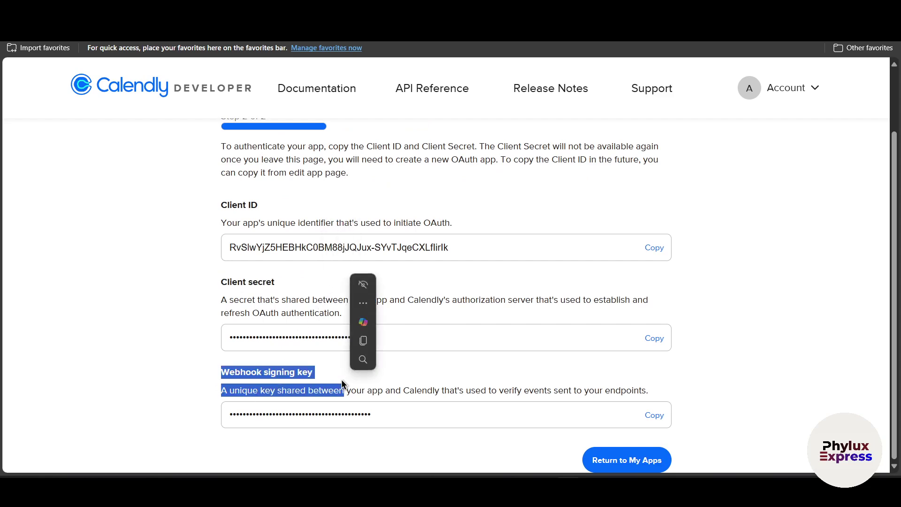
pyautogui.click(527, 363)
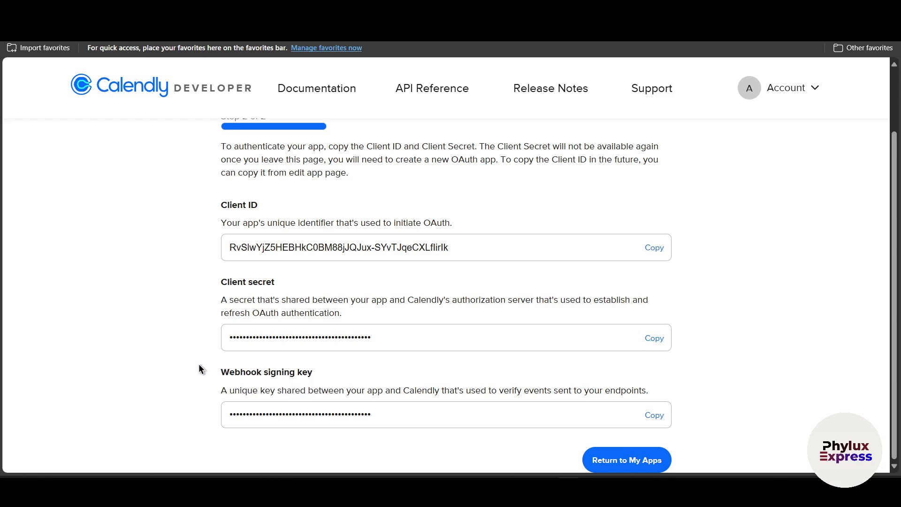
pyautogui.moveTo(199, 364); pyautogui.dragTo(313, 363)
pyautogui.click(711, 253)
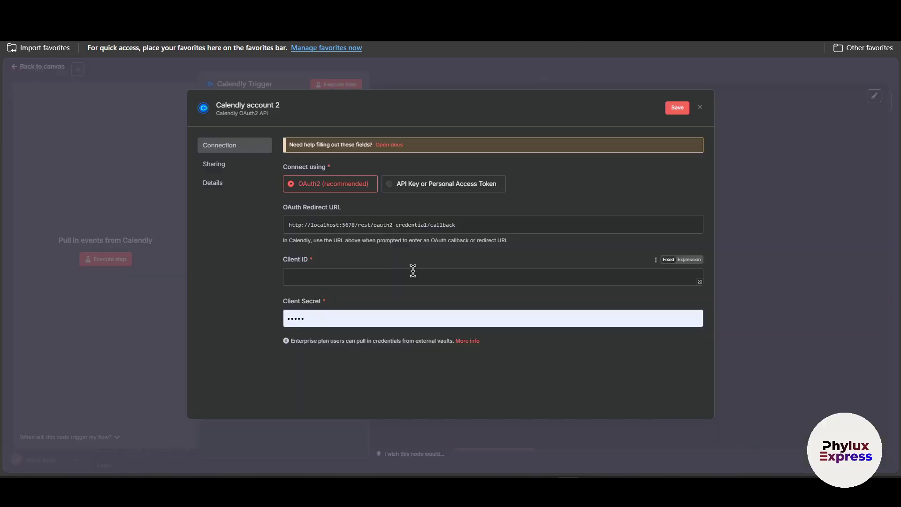
pyautogui.click(413, 275)
pyautogui.hotkey('ctrl', 'v')
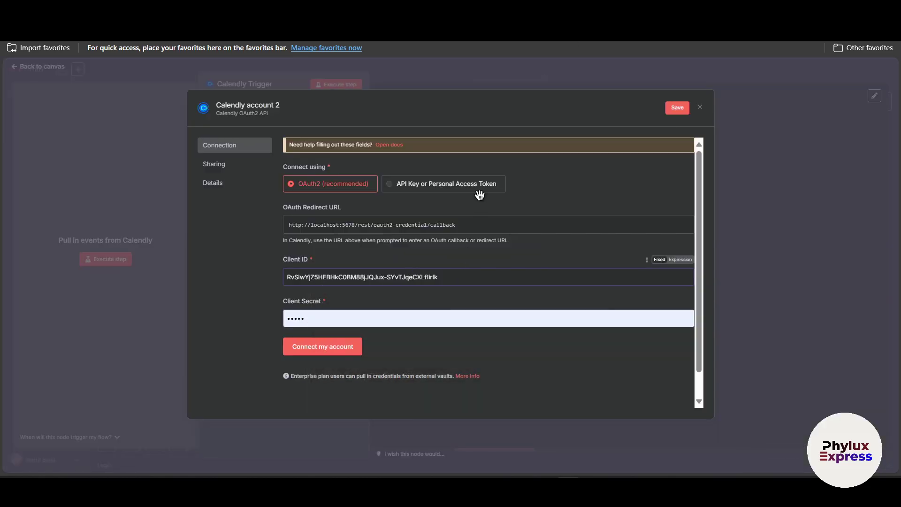
# Copy the app's Client secret and paste it over n8n's Client Secret value
pyautogui.hotkey('ctrl', 'Tab')
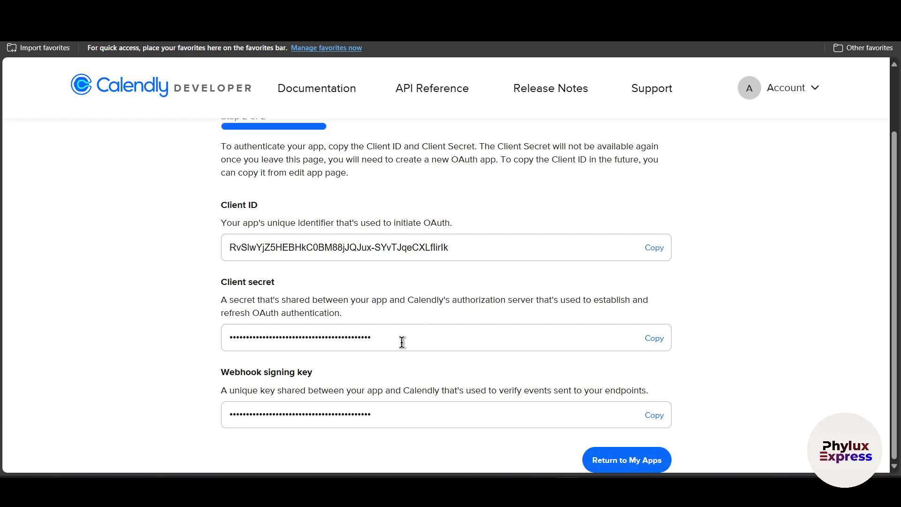
pyautogui.click(654, 338)
pyautogui.hotkey('ctrl', 'Tab')
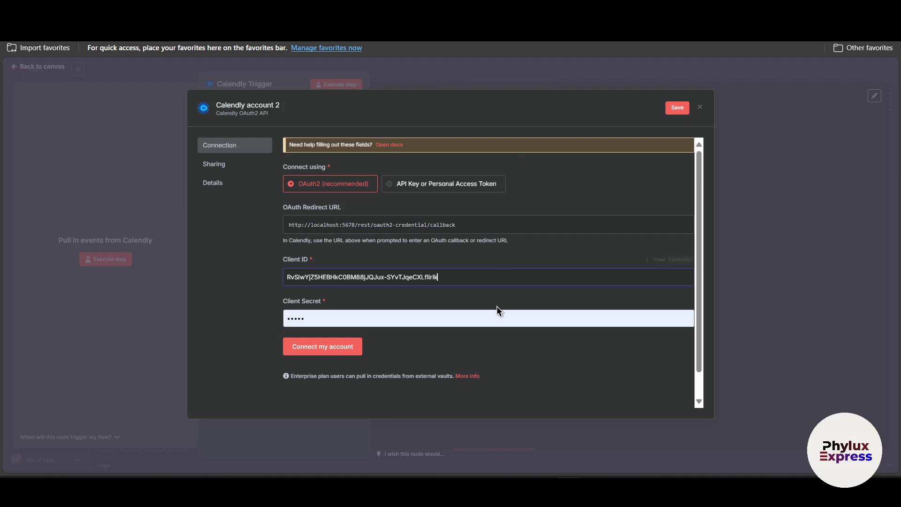
pyautogui.click(450, 323)
pyautogui.hotkey('ctrl', 'a')
pyautogui.hotkey('ctrl', 'v')
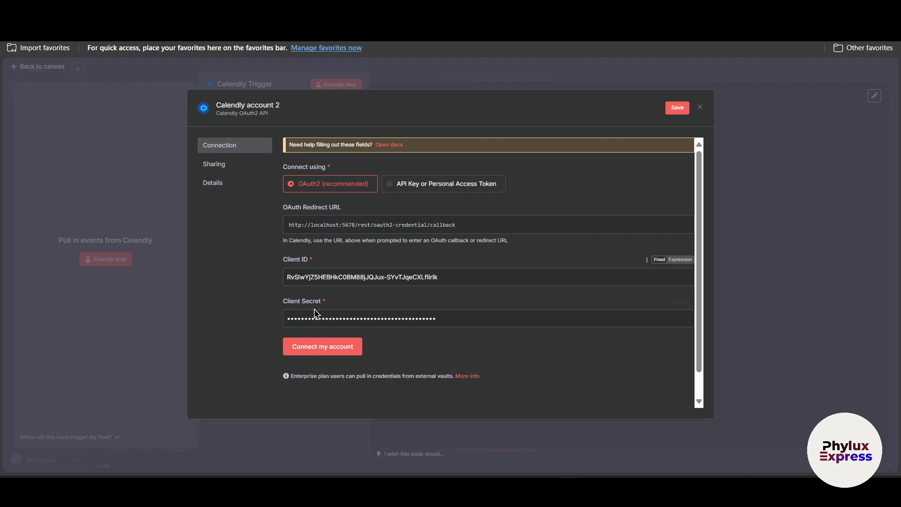
# Authorize Calendly account 2 through Connect my account and confirm the Connection successful message
pyautogui.moveTo(328, 309)
pyautogui.click(337, 355)
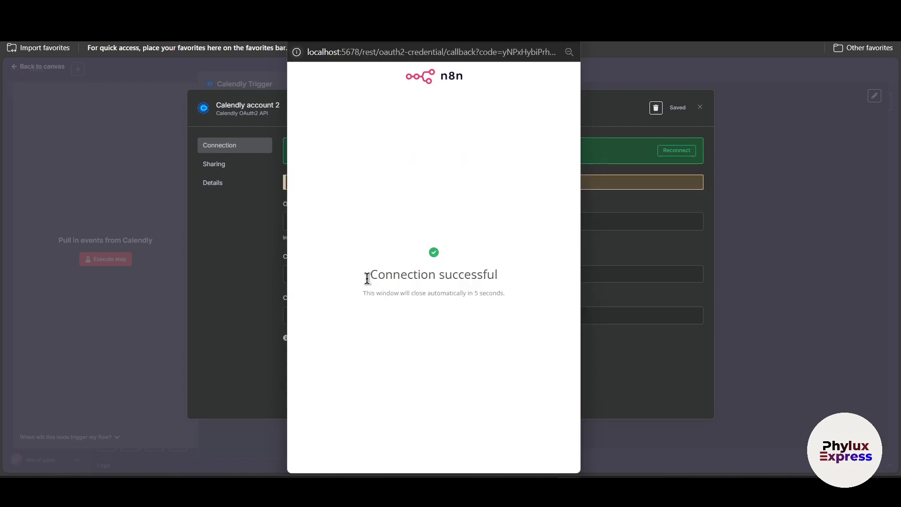
pyautogui.moveTo(363, 283); pyautogui.dragTo(499, 281)
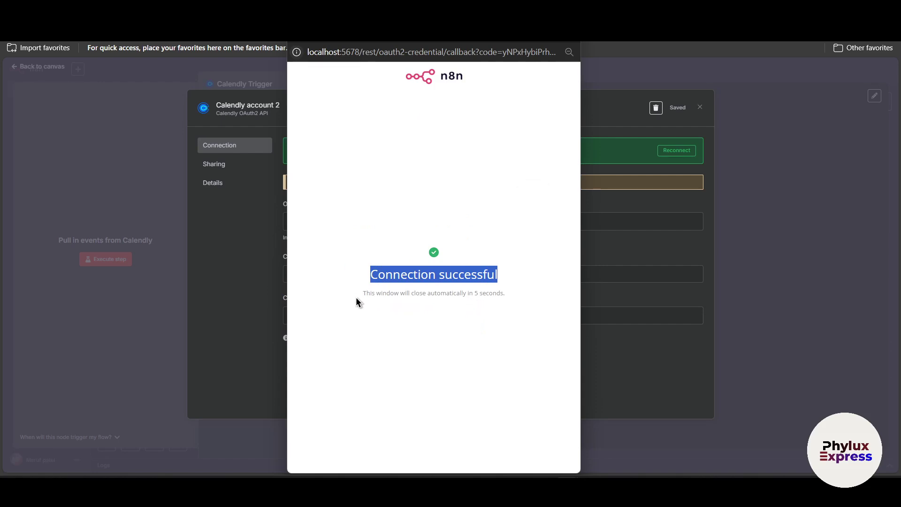
pyautogui.moveTo(357, 298); pyautogui.dragTo(429, 298)
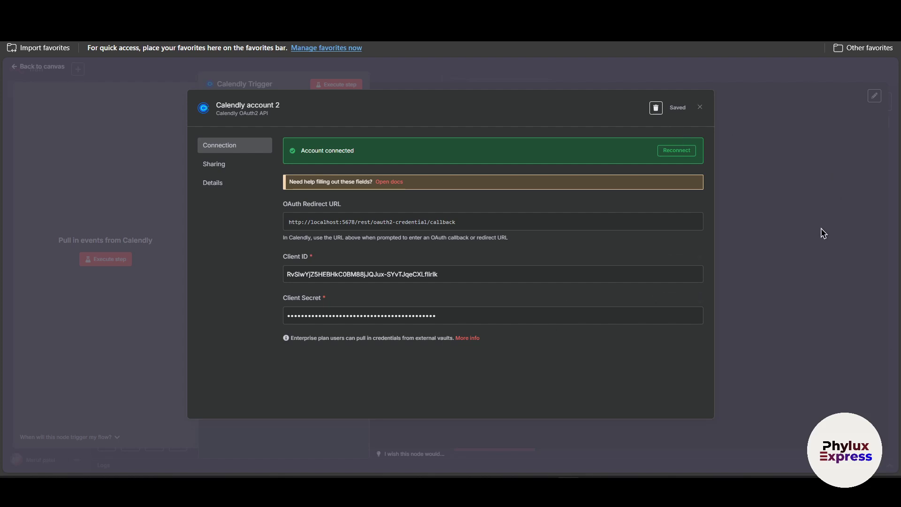
# Close the credential dialog and the Calendly Trigger panel to return to the canvas
pyautogui.click(700, 107)
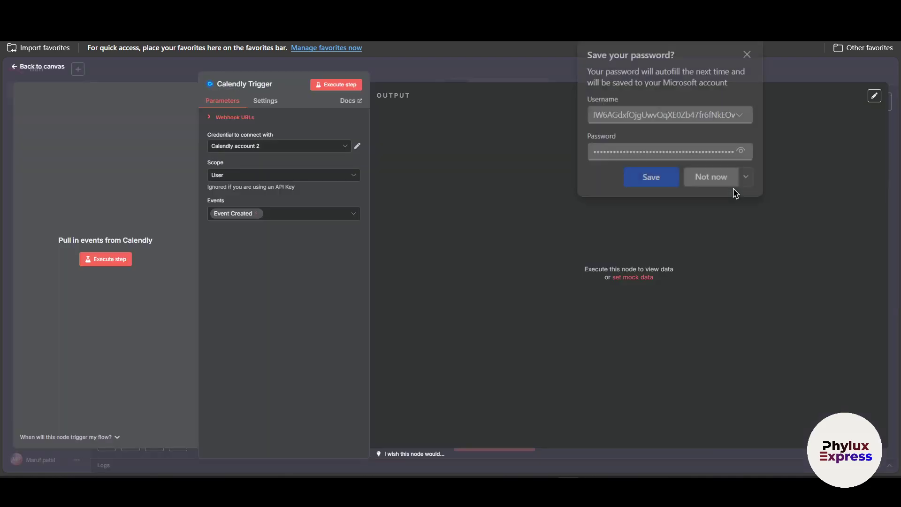
pyautogui.click(506, 80)
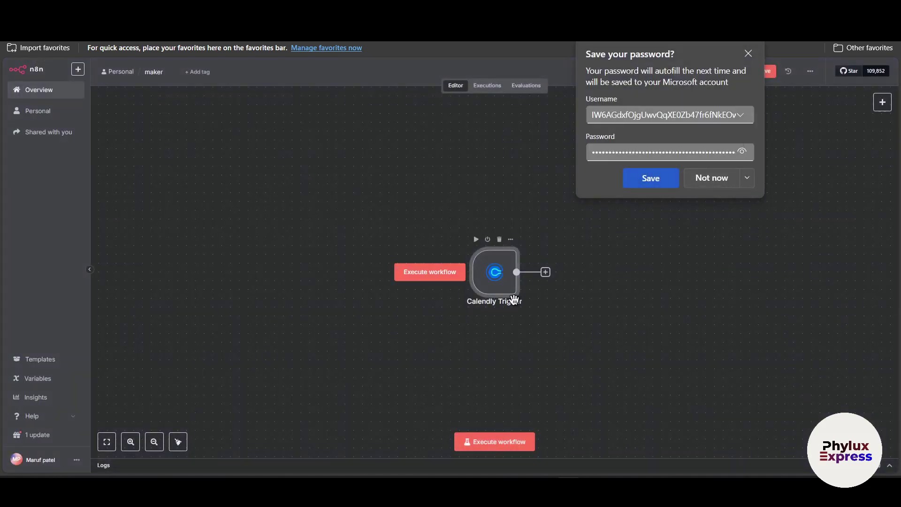